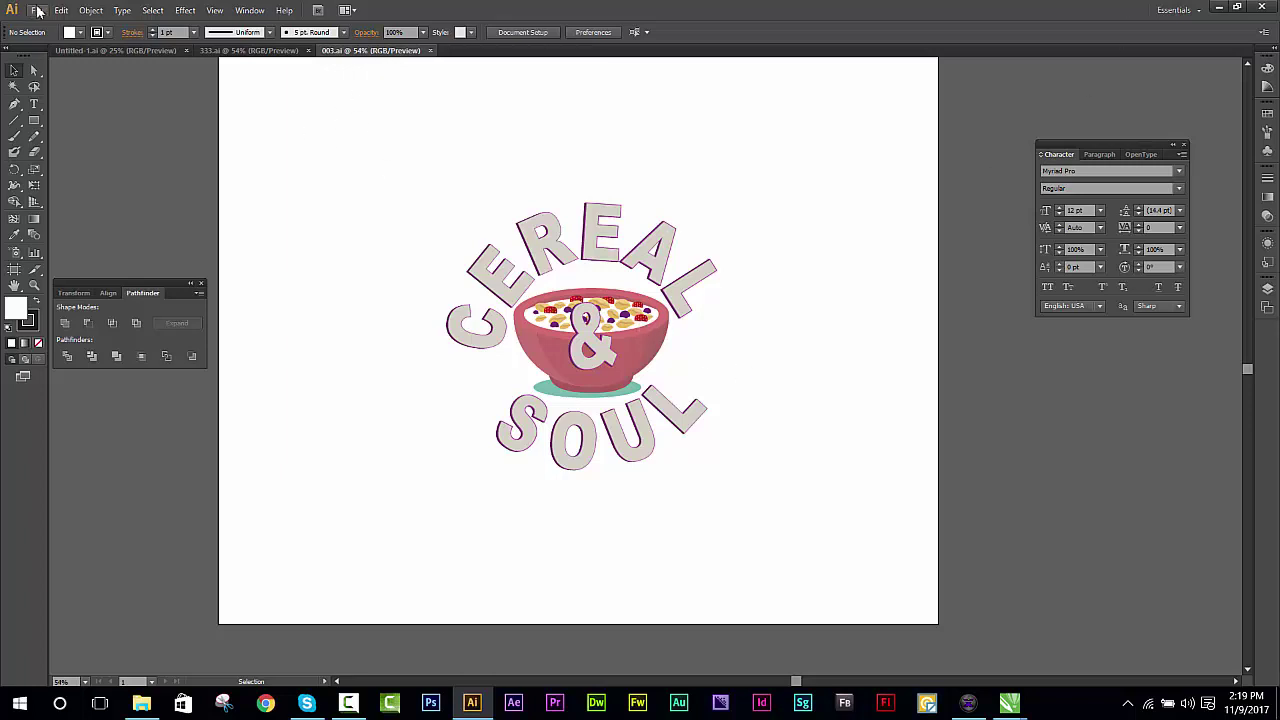
Save a copy of the cereal bowl logo to the Desktop as 002.ai in Adobe Illustrator format.
scroll(836, 268, "down", 2)
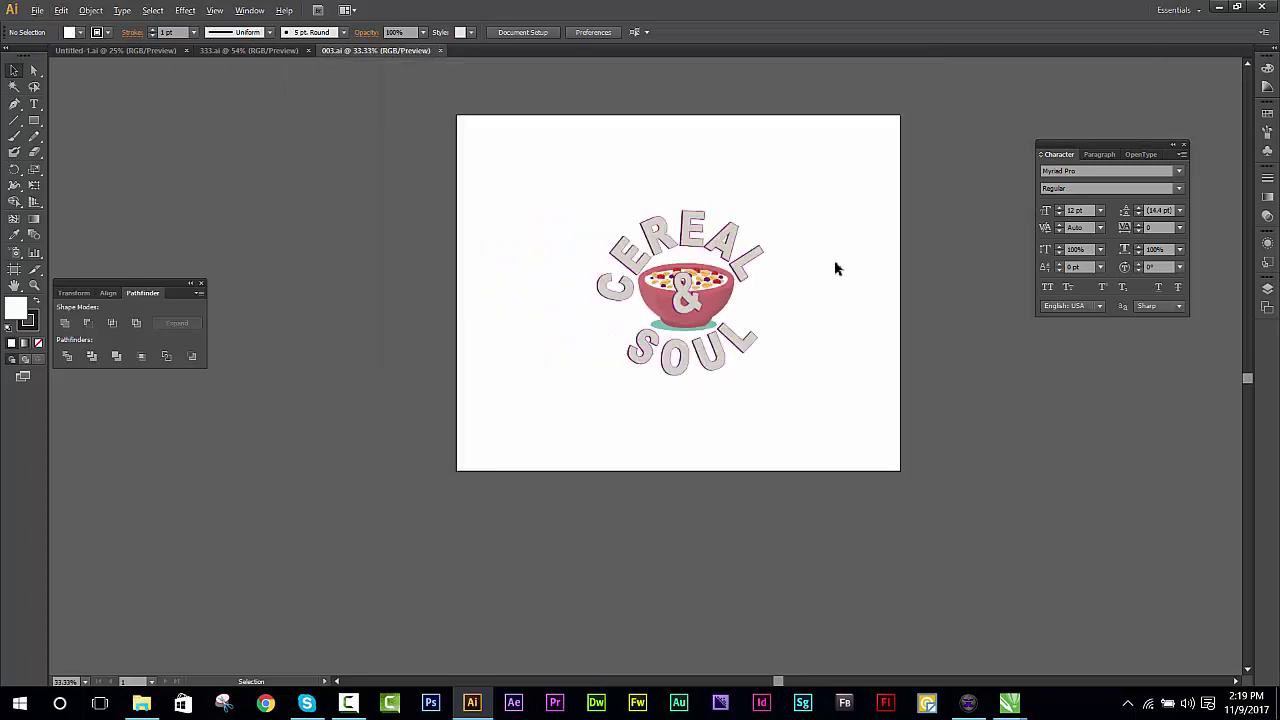
scroll(731, 320, "up", 1)
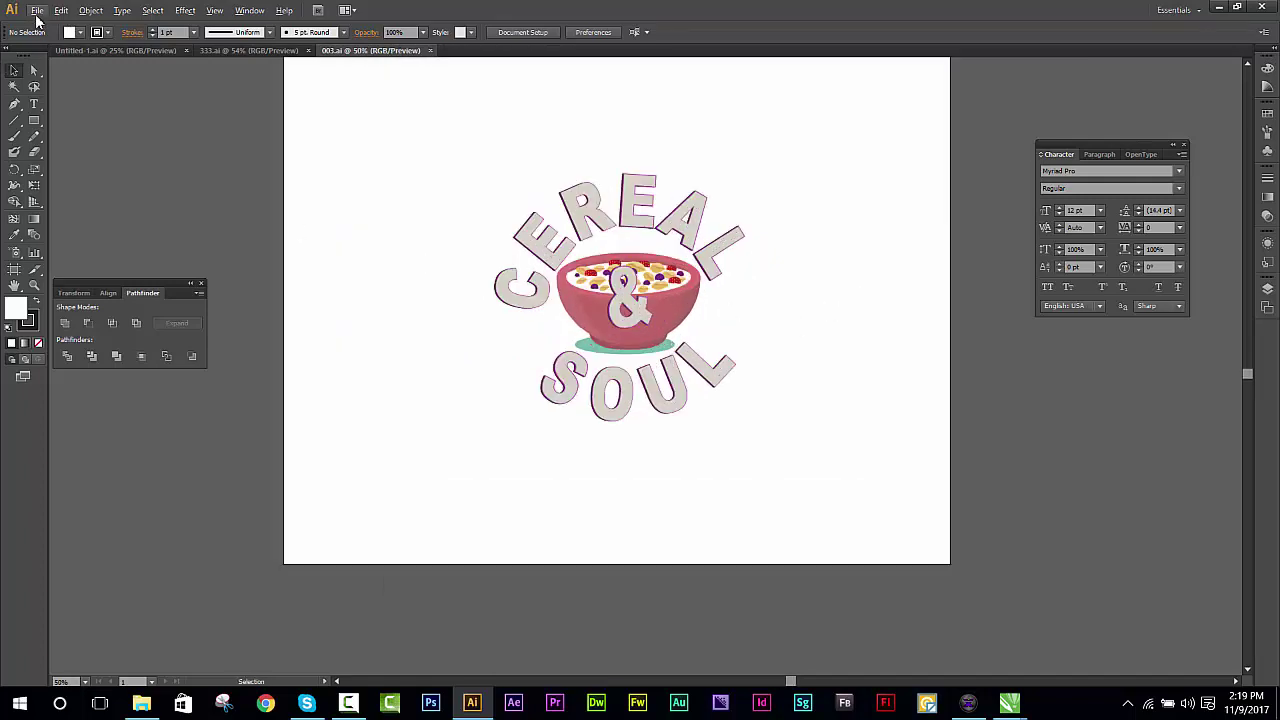
left_click(37, 10)
left_click(70, 143)
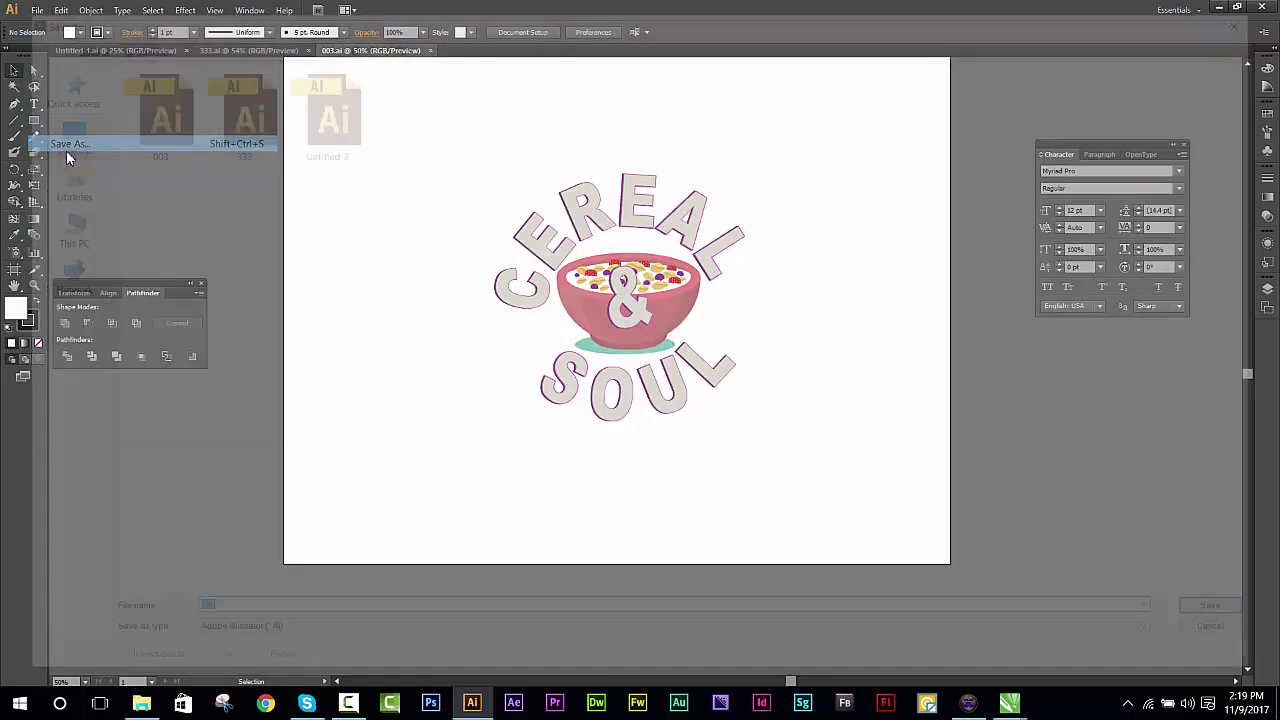
left_click(50, 130)
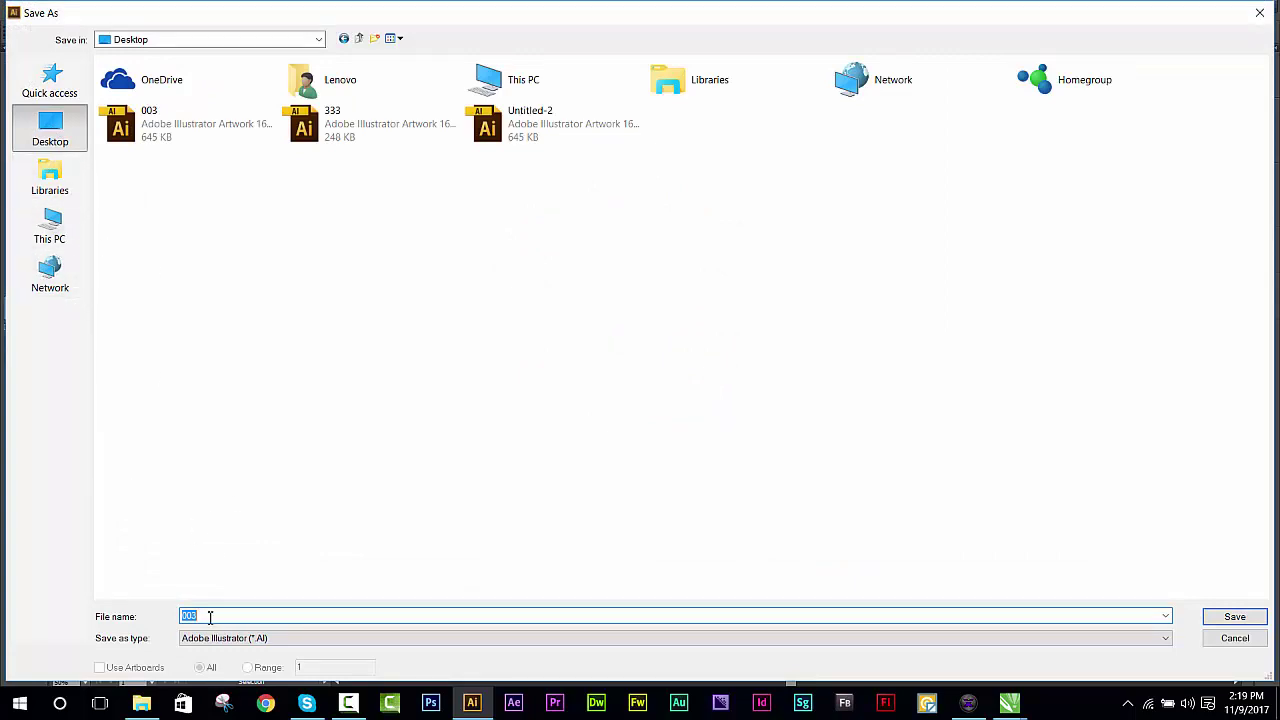
type("002.ai")
key("Return")
key("Return")
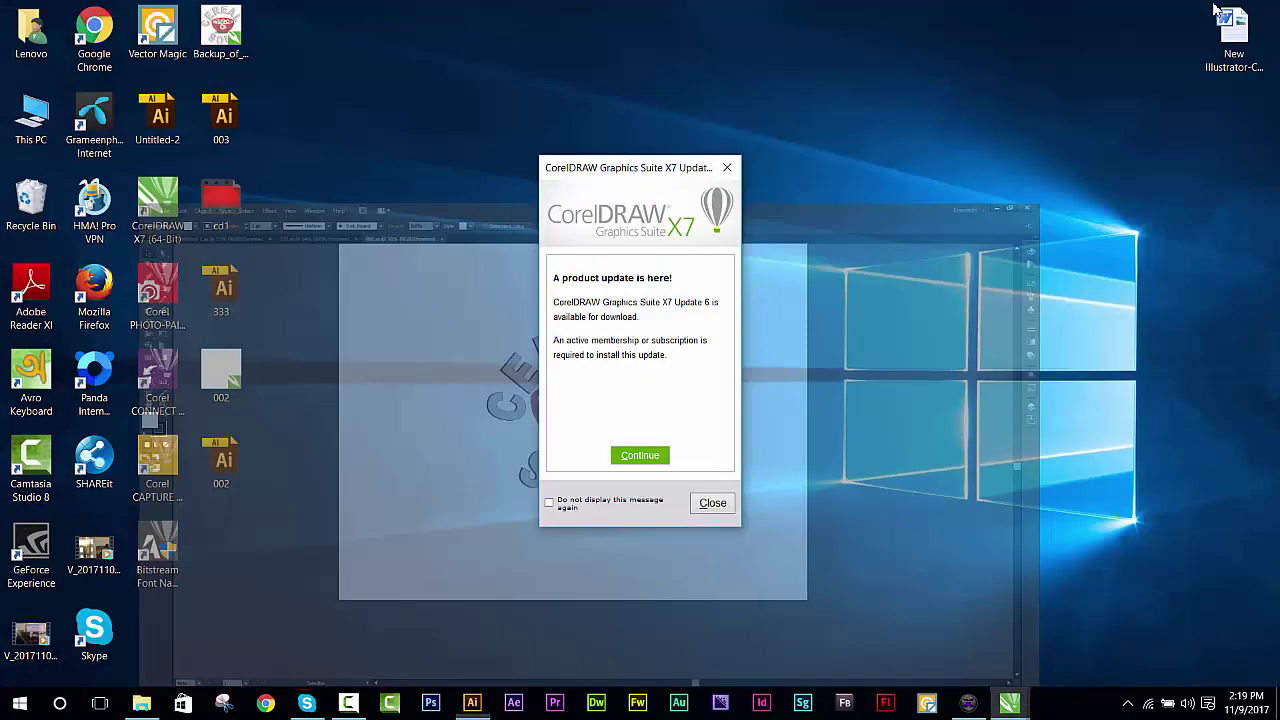
Minimize Illustrator, close the CorelDRAW update and licence notices, and refresh the desktop.
left_click(1218, 7)
left_click(710, 505)
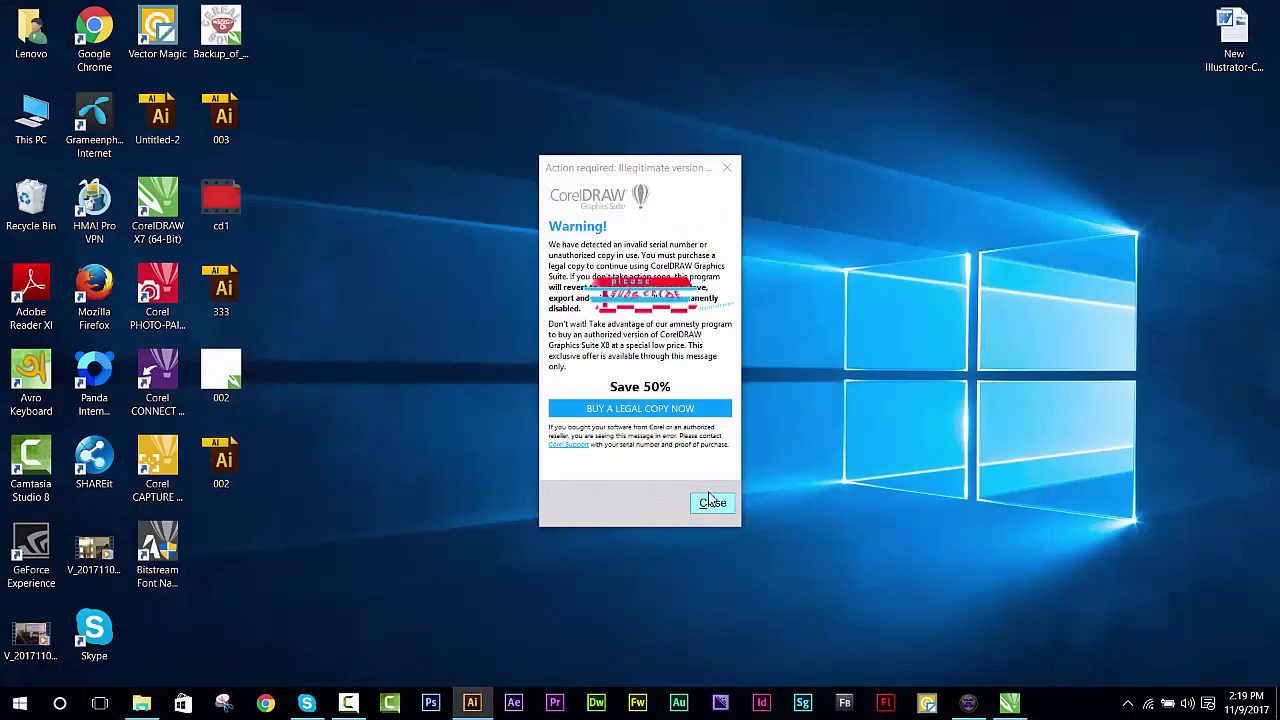
left_click(710, 505)
right_click(510, 258)
left_click(555, 309)
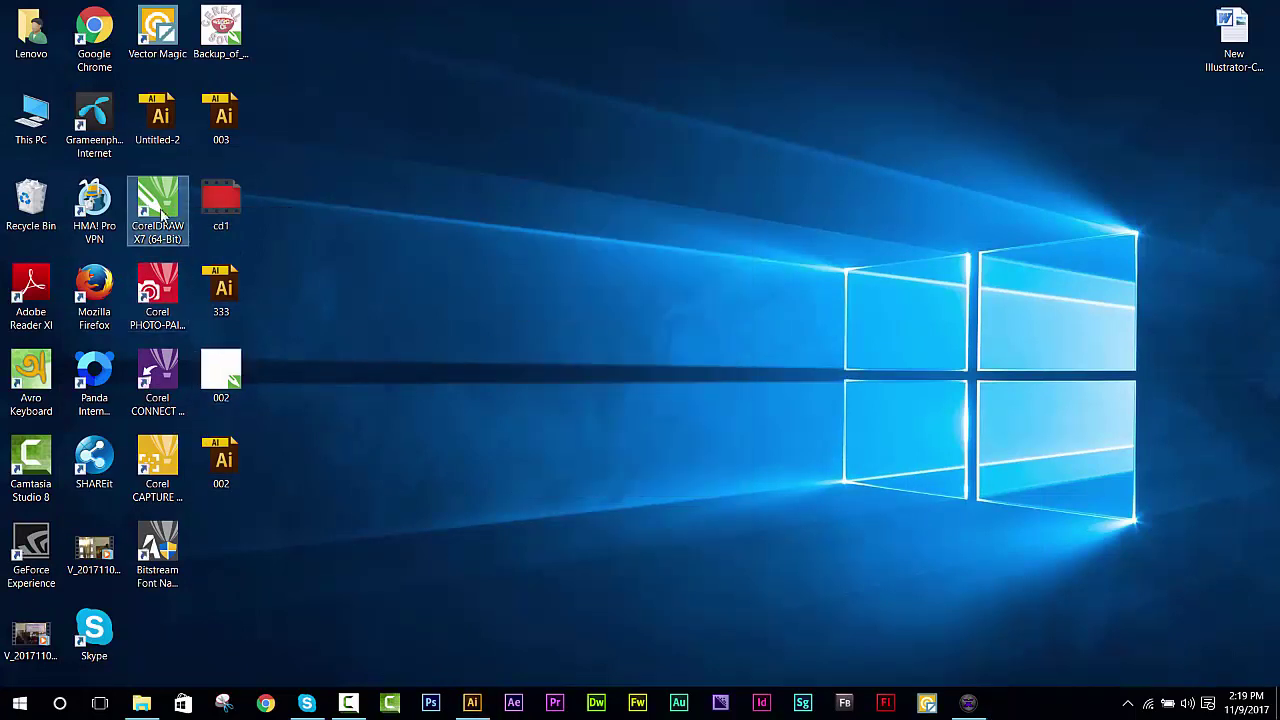
Move the CorelDRAW X7 shortcut beneath the Word document on the desktop and put the cd1 file in its former place.
left_click_drag(182, 234, 1215, 185)
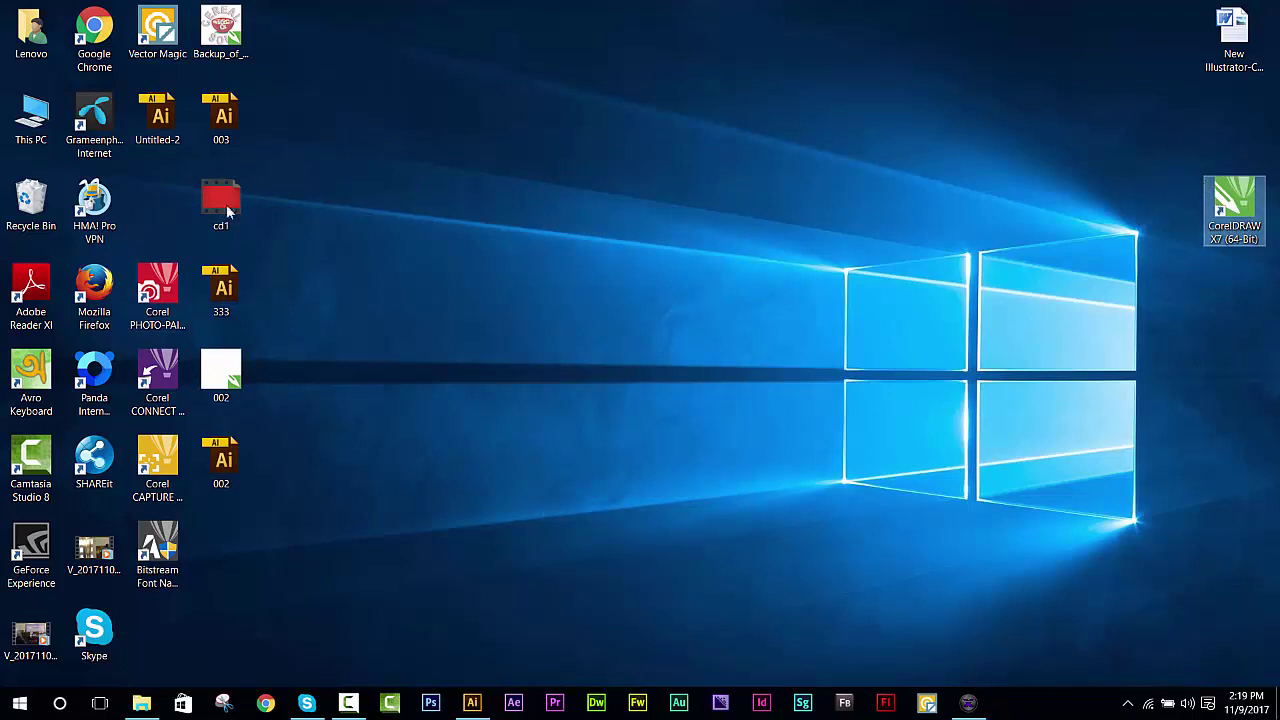
left_click_drag(241, 208, 178, 205)
right_click(868, 178)
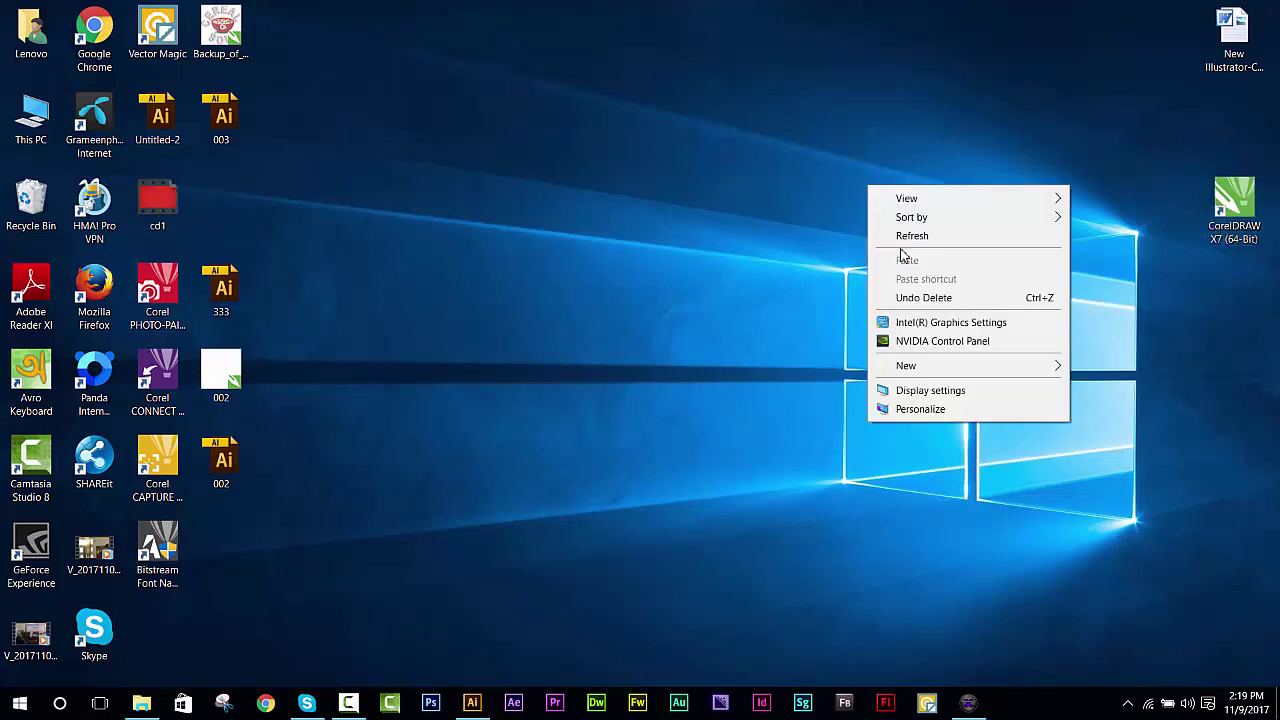
left_click(908, 236)
right_click(922, 219)
left_click(930, 275)
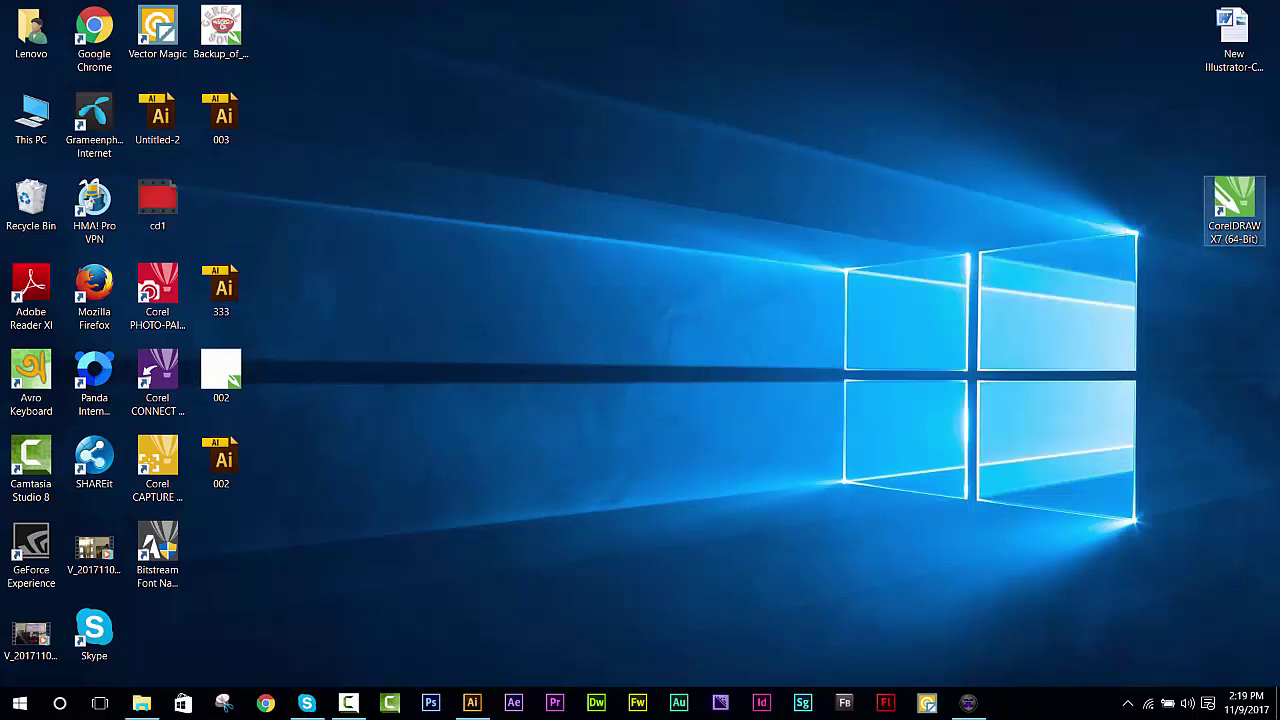
Launch CorelDRAW X7 from the desktop and postpone its activation.
left_click(1240, 205)
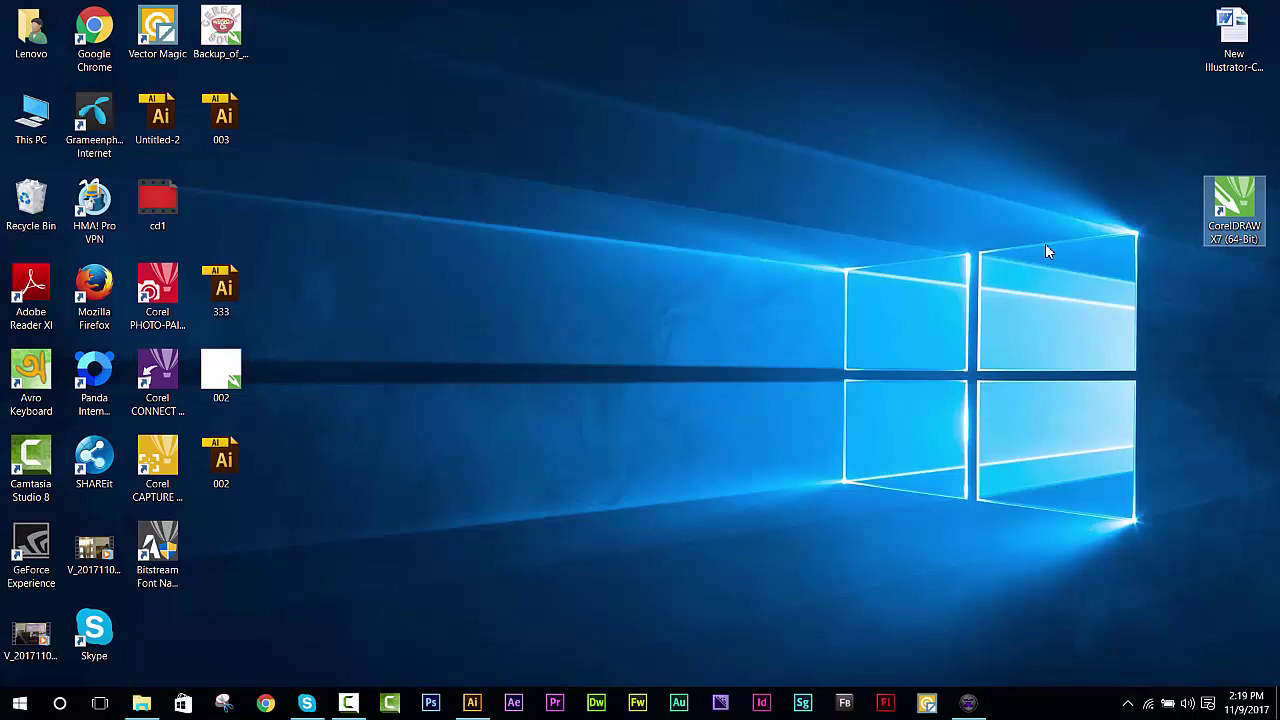
double_click(1250, 205)
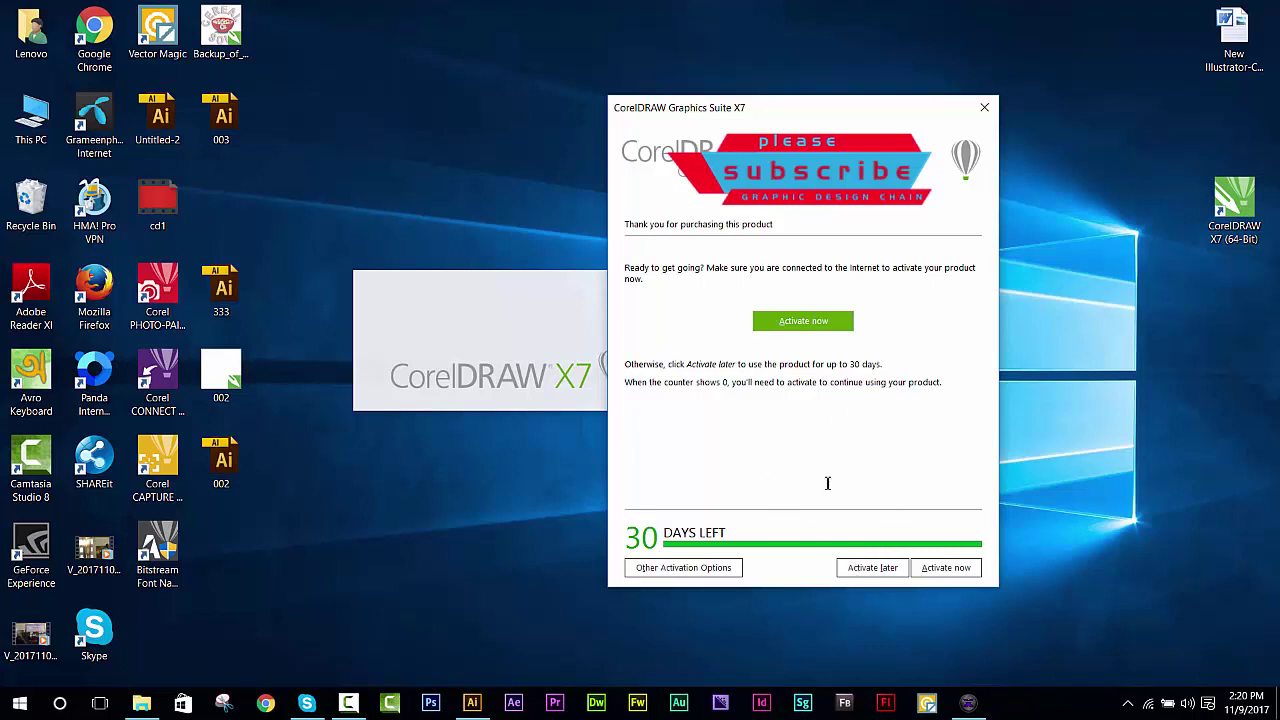
left_click(862, 570)
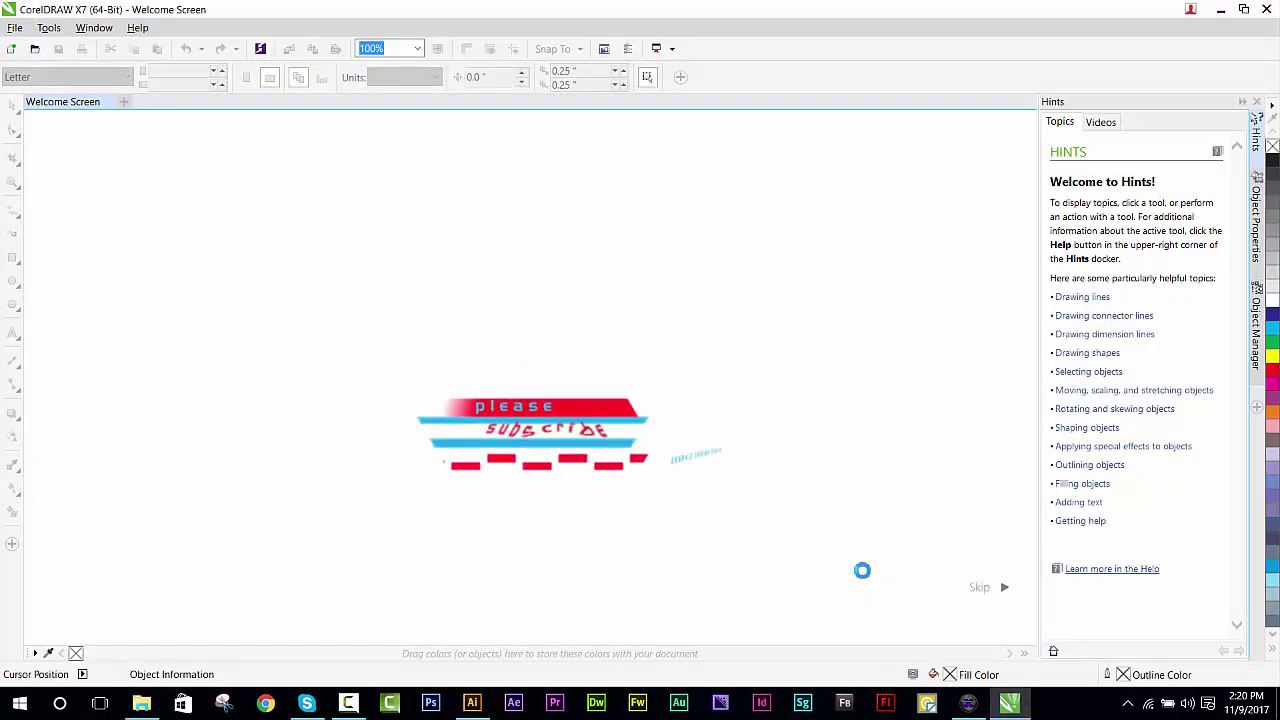
Start a new document with a width of 2,000 px and a height of 1,600 px, keeping pixels as the unit.
left_click(14, 28)
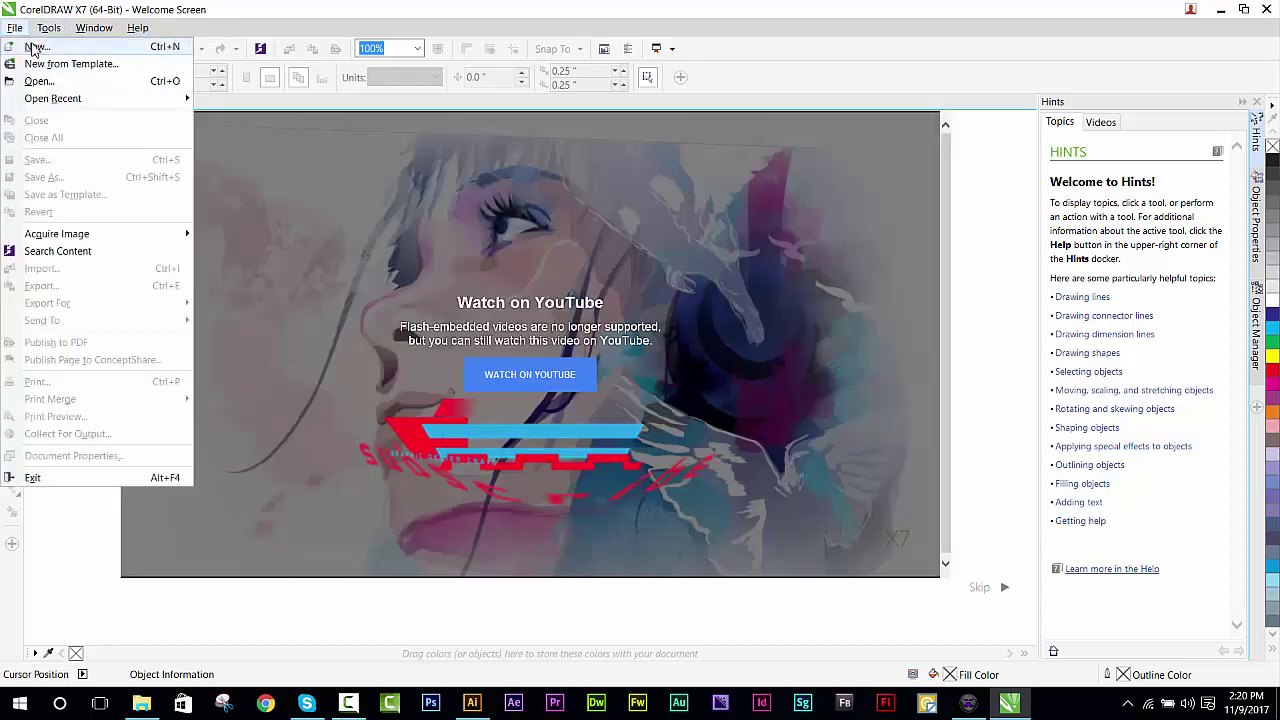
left_click(36, 47)
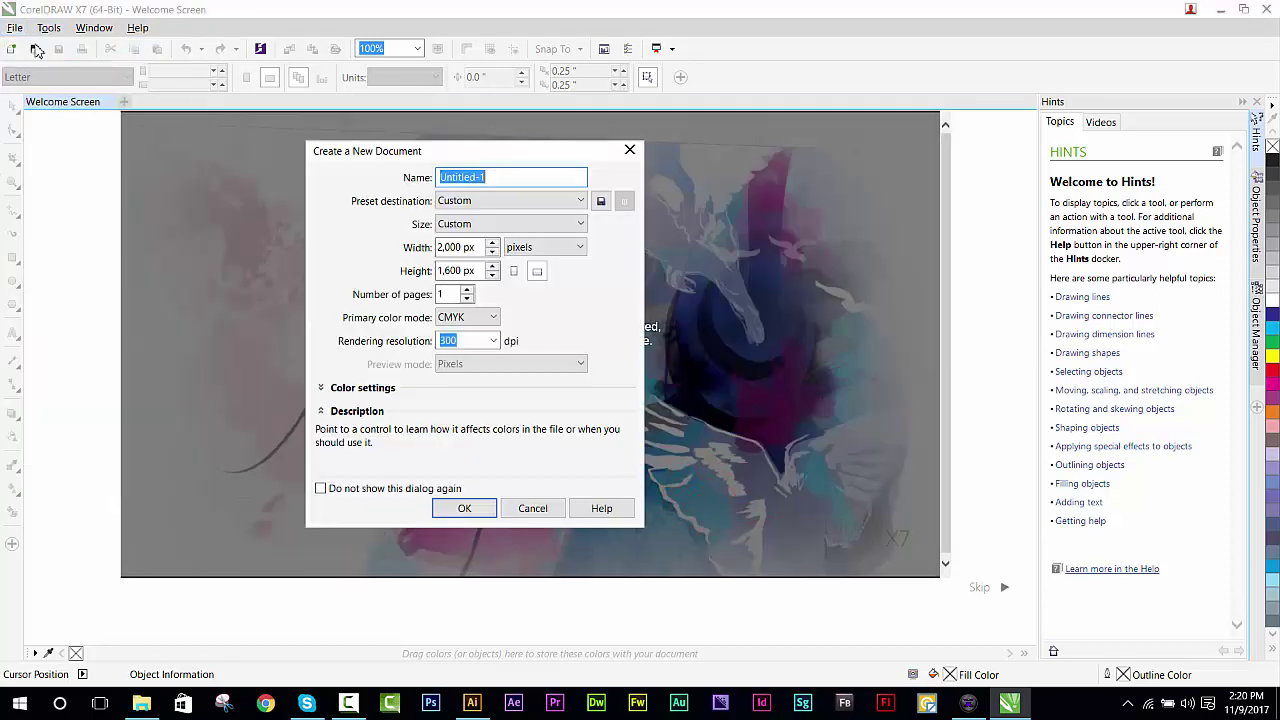
left_click(531, 251)
left_click(525, 249)
left_click(455, 247)
double_click(452, 247)
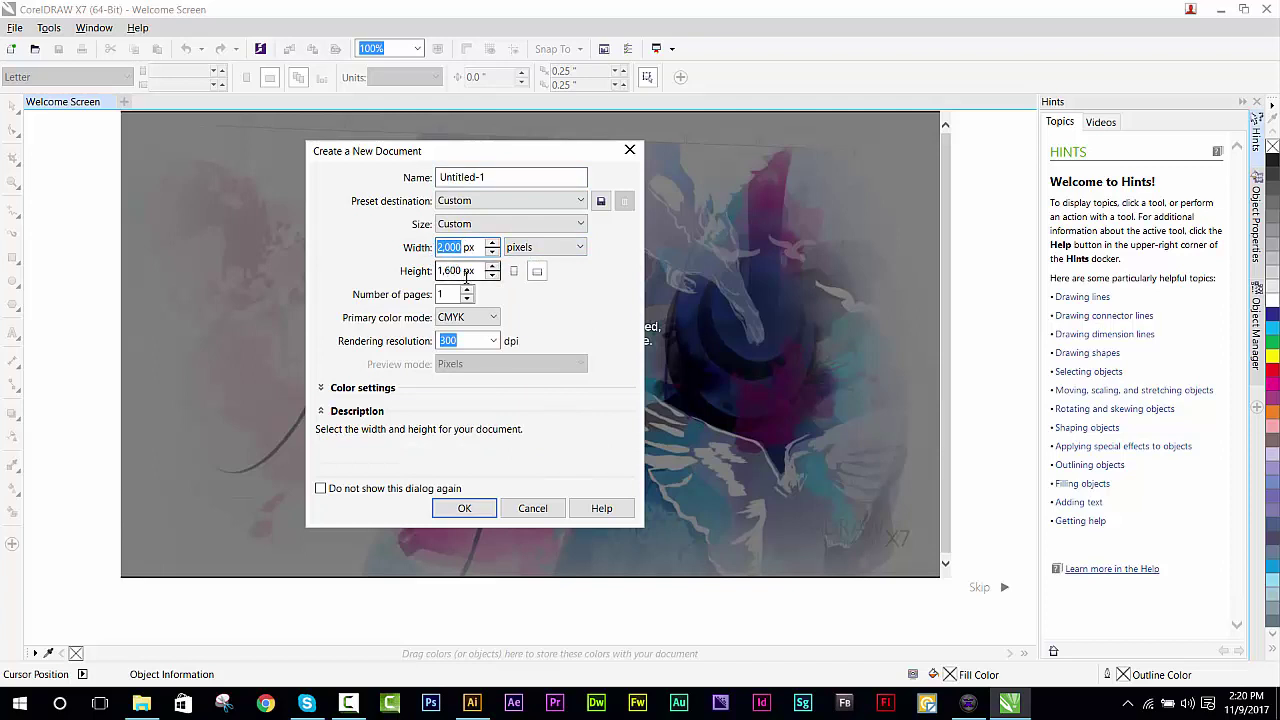
double_click(452, 271)
left_click(543, 247)
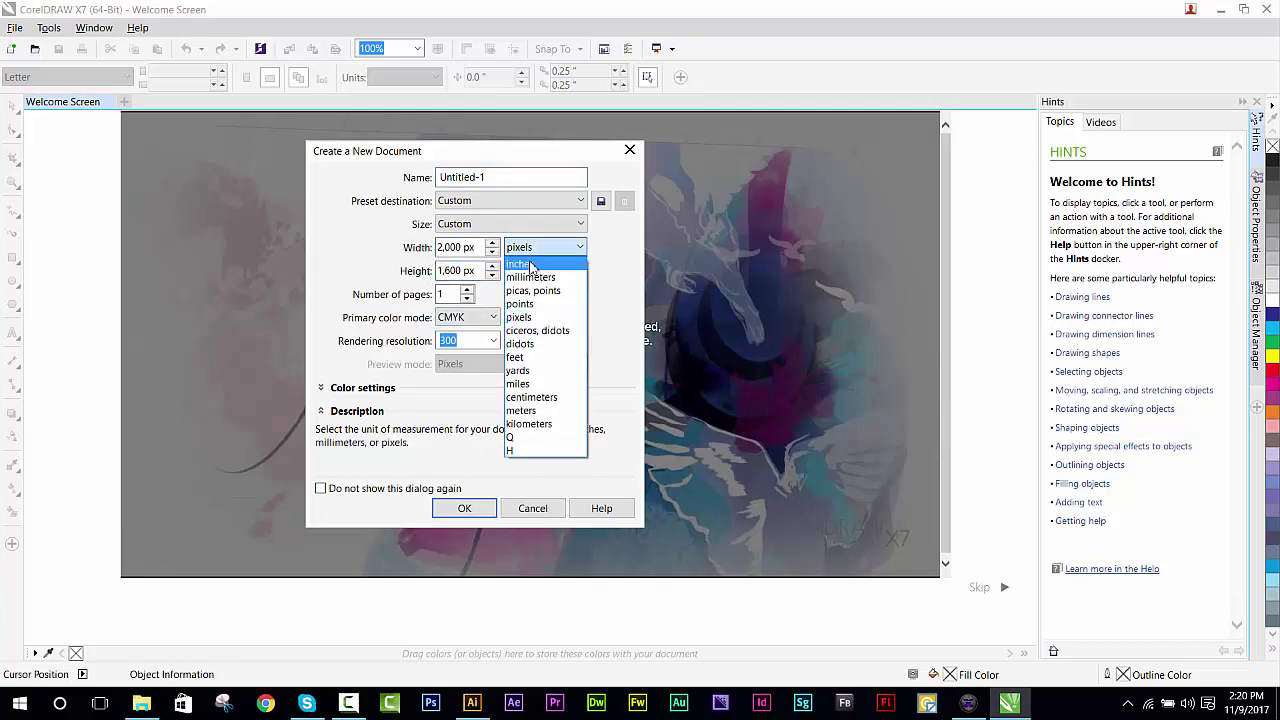
left_click(470, 341)
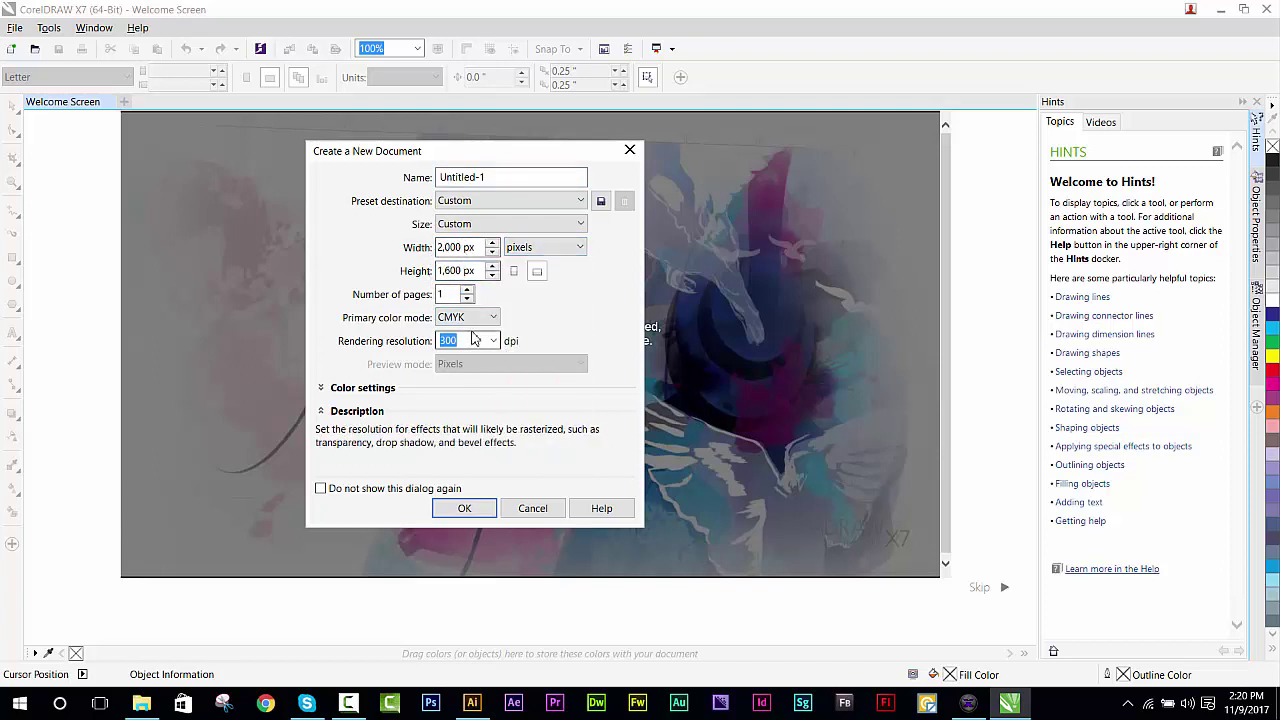
Use CMYK as the primary color mode with a 300 dpi rendering resolution and create the document.
left_click(474, 318)
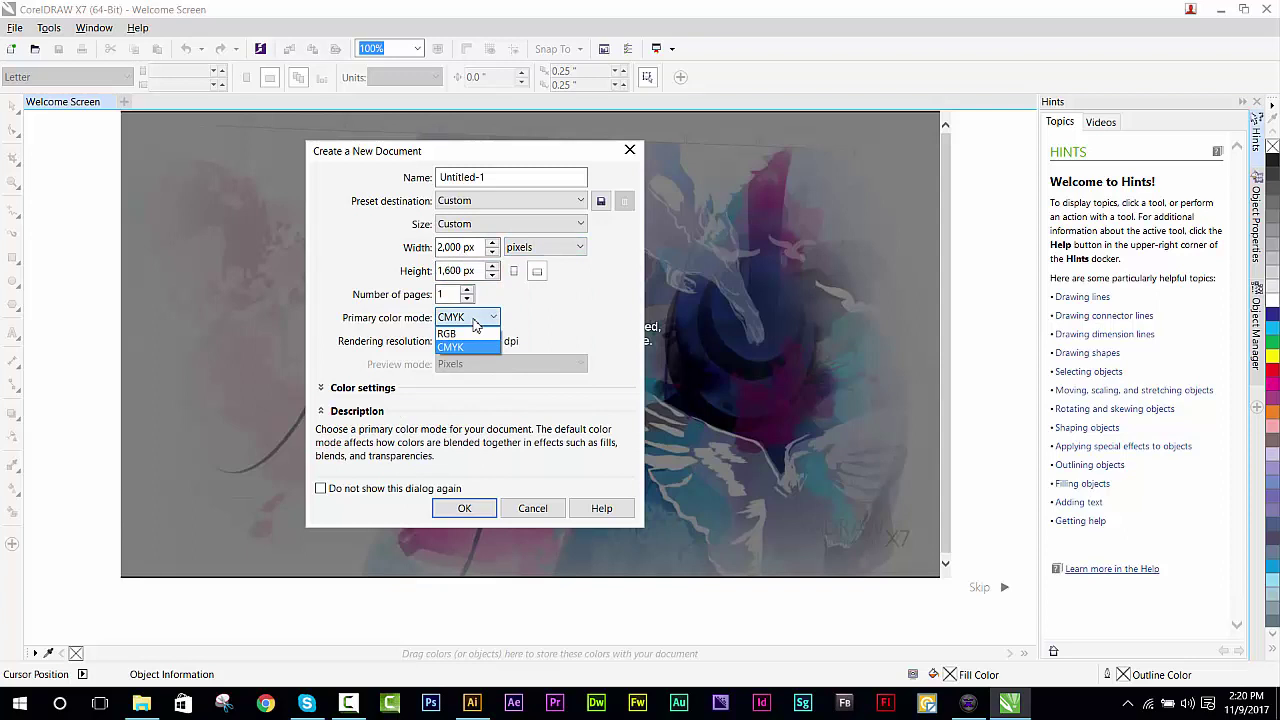
left_click(470, 334)
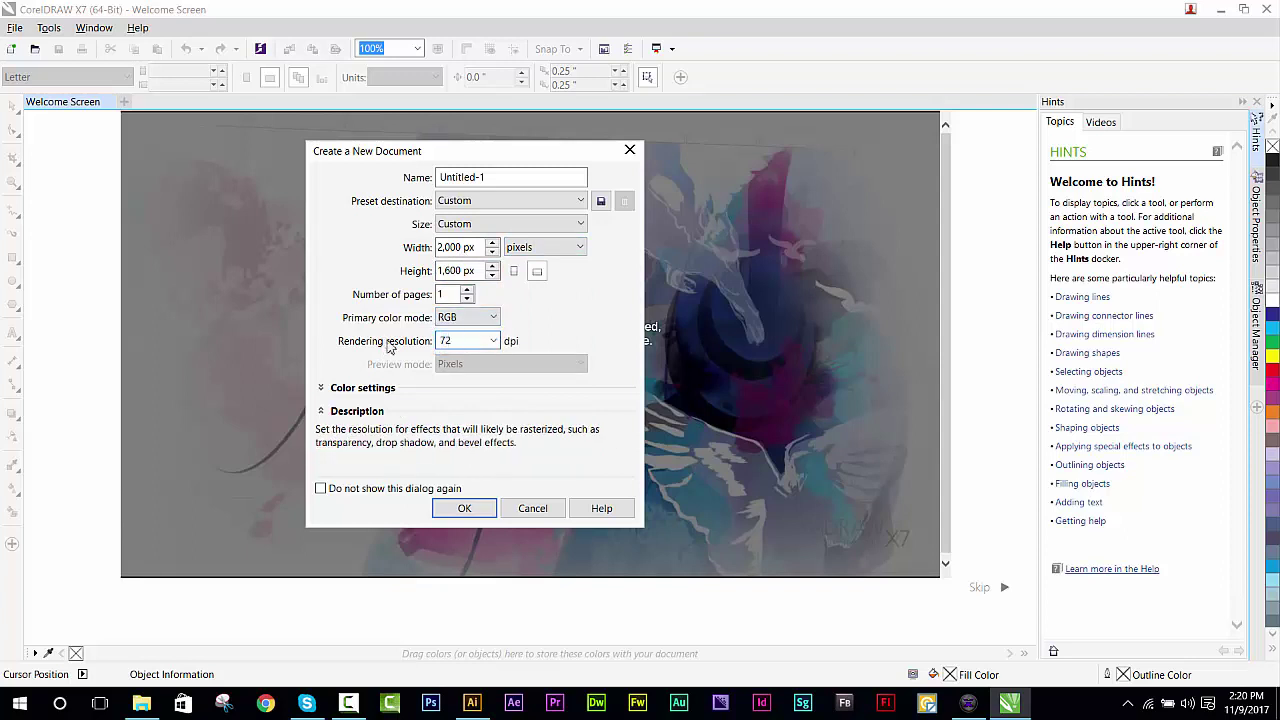
left_click(478, 317)
left_click(450, 347)
type("300")
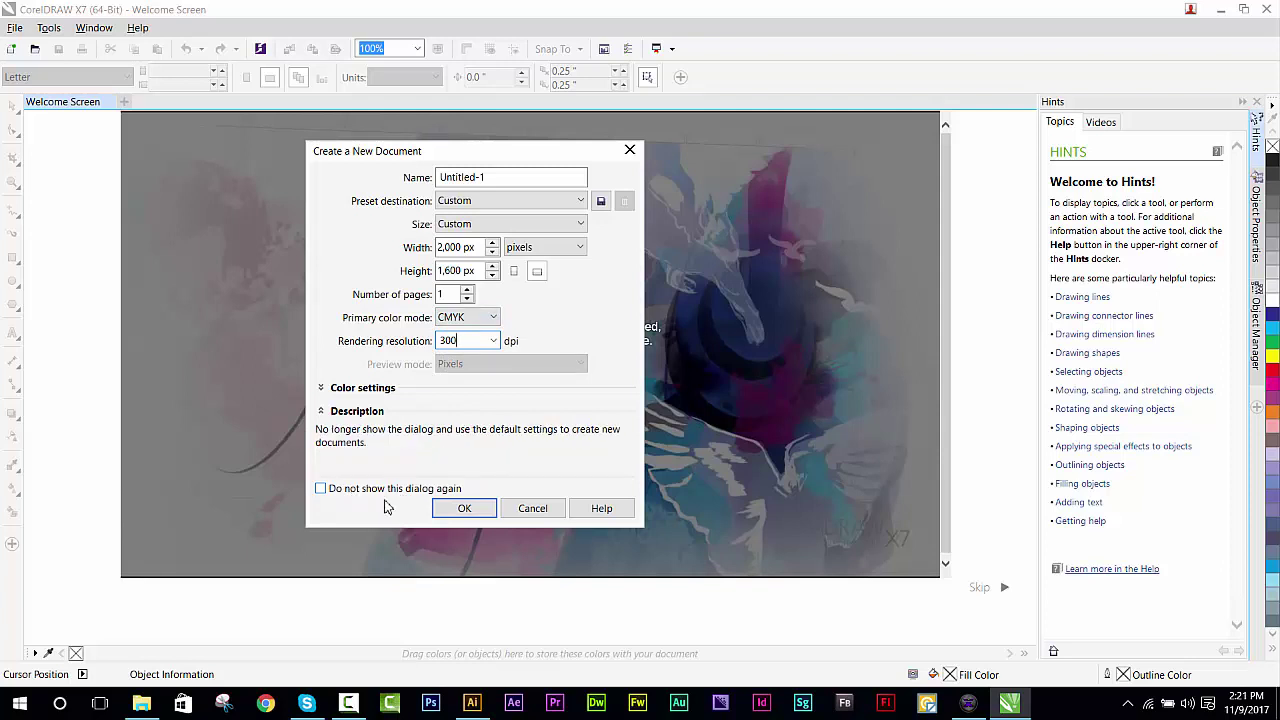
left_click(451, 512)
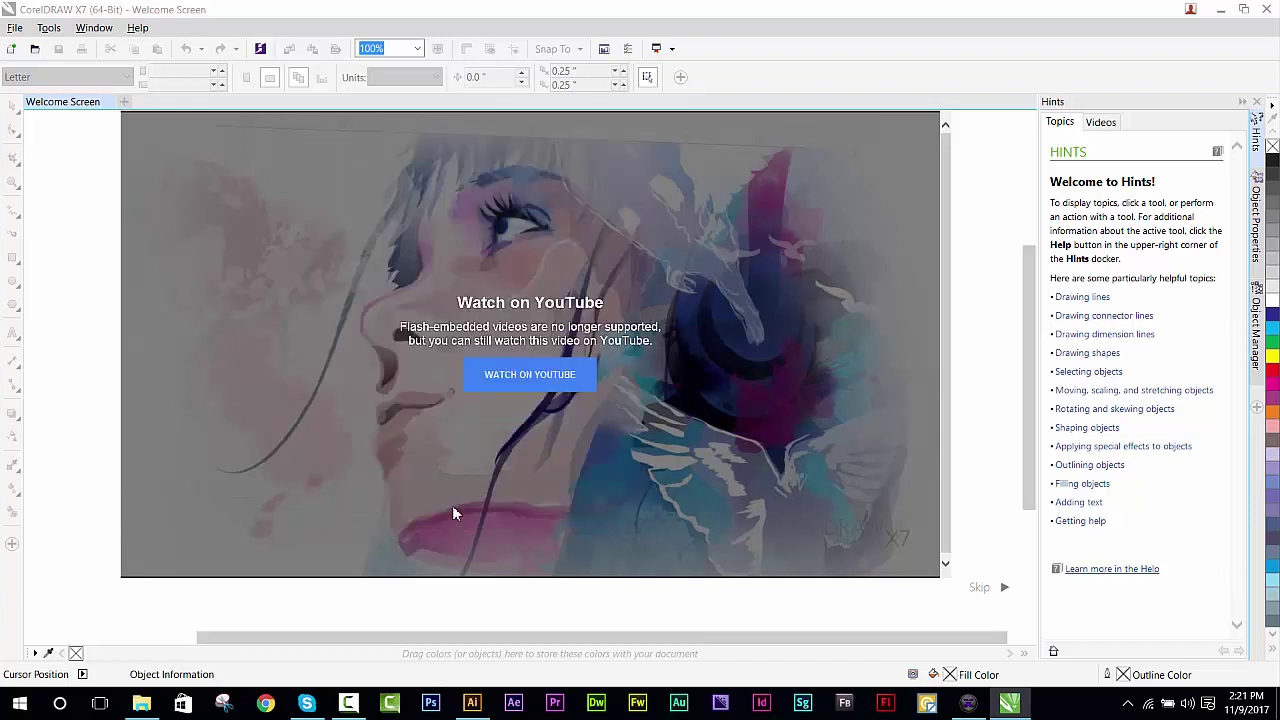
scroll(640, 386, "down", 5)
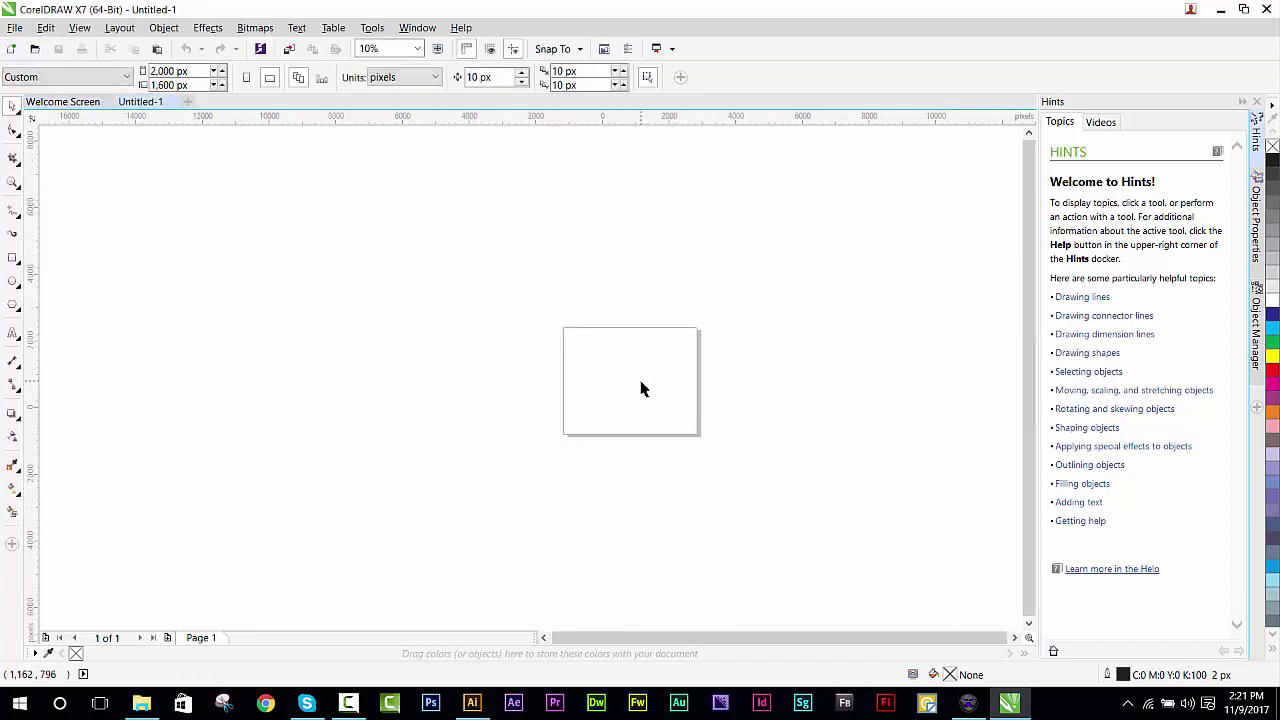
scroll(642, 388, "up", 2)
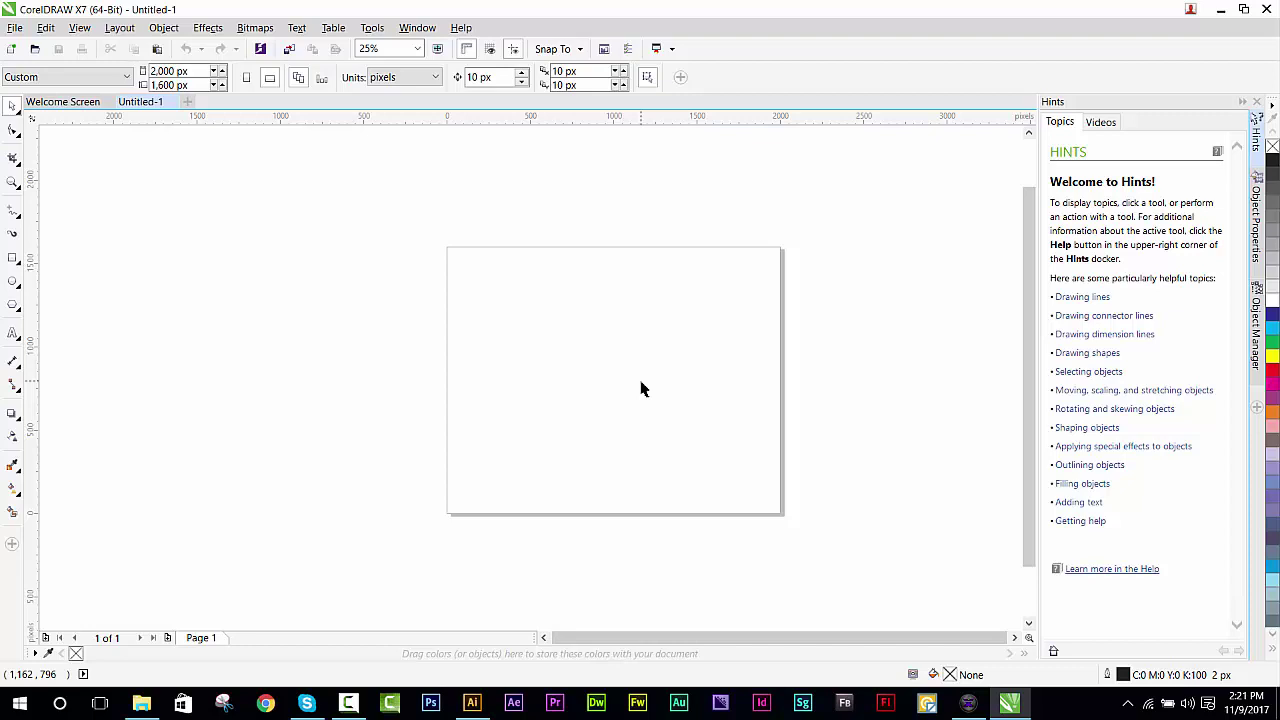
scroll(642, 388, "up", 3)
scroll(642, 388, "down", 5)
scroll(642, 388, "up", 5)
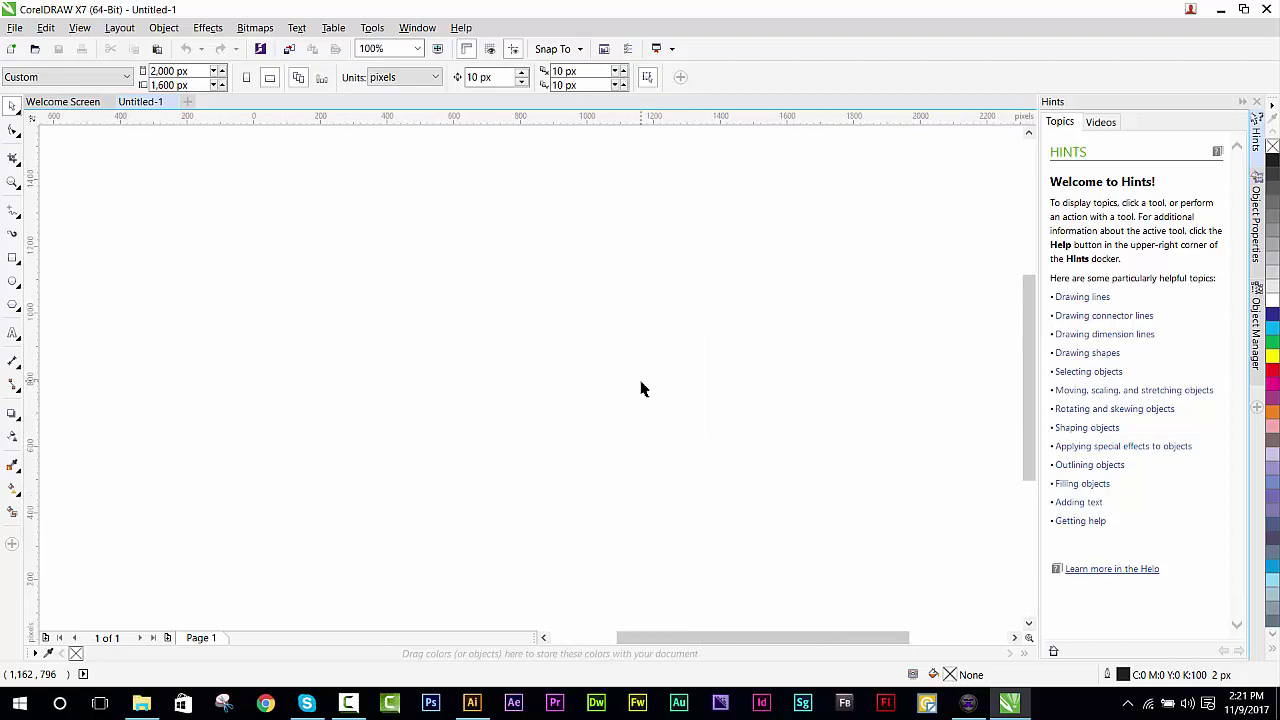
scroll(642, 388, "down", 5)
scroll(642, 388, "up", 2)
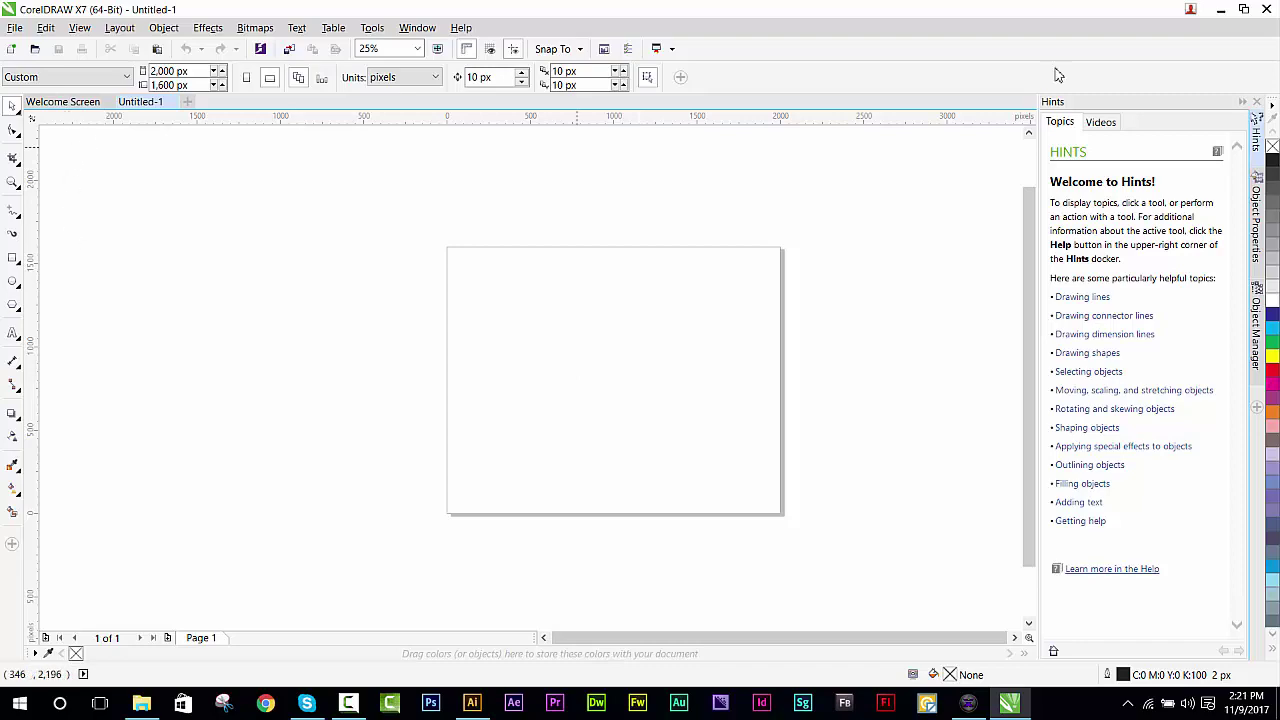
Bring the 002 Illustrator file from the desktop onto the blank CorelDRAW page and scale the logo down to about 46%.
double_click(1160, 13)
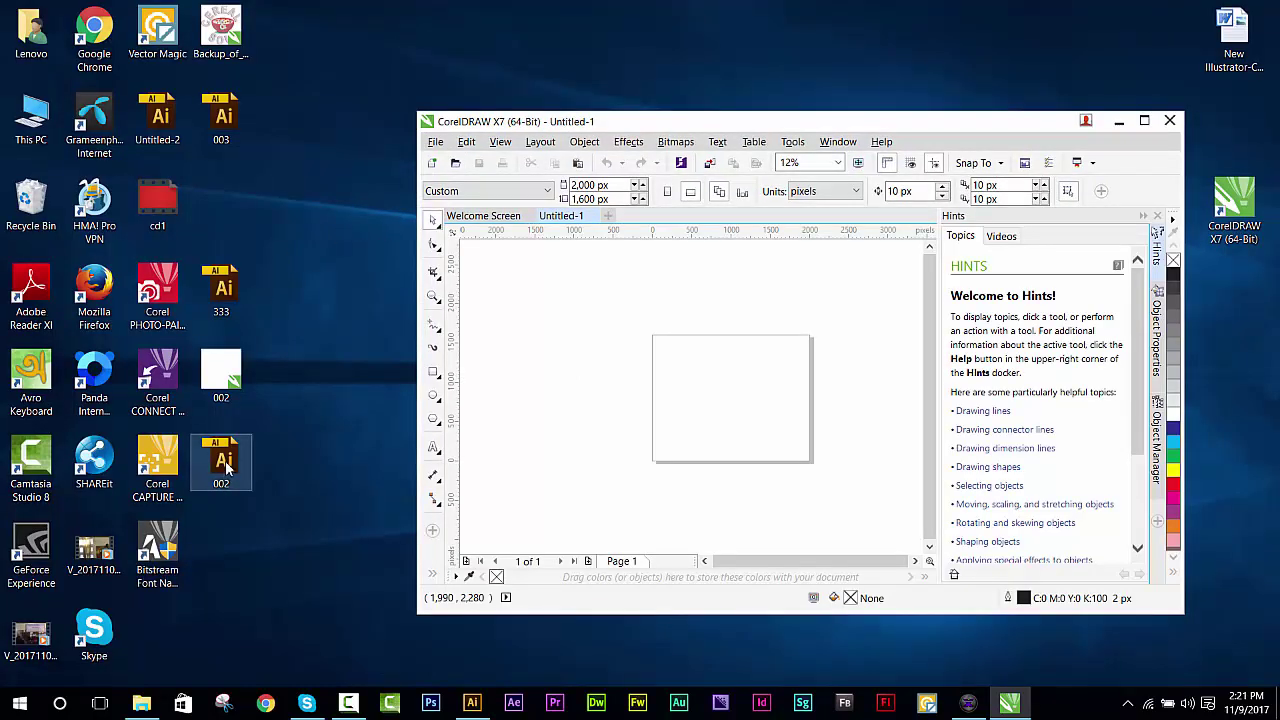
left_click_drag(226, 468, 720, 397)
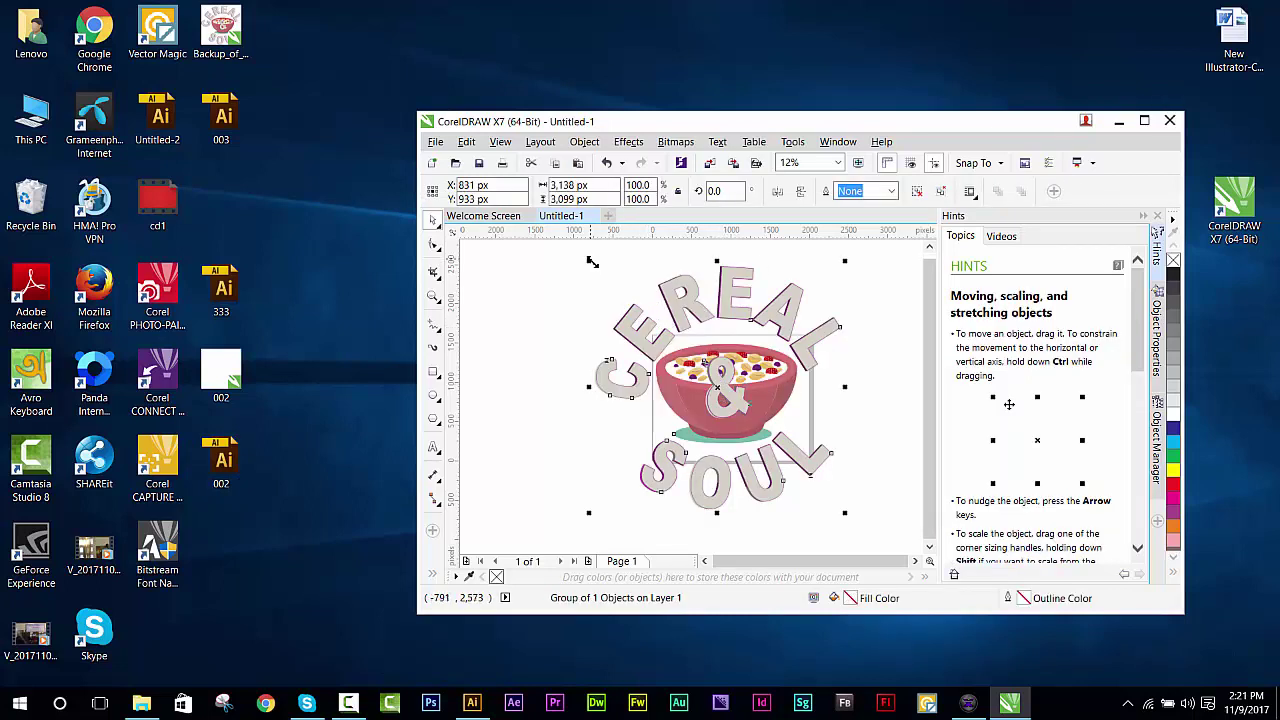
left_click_drag(592, 261, 718, 374)
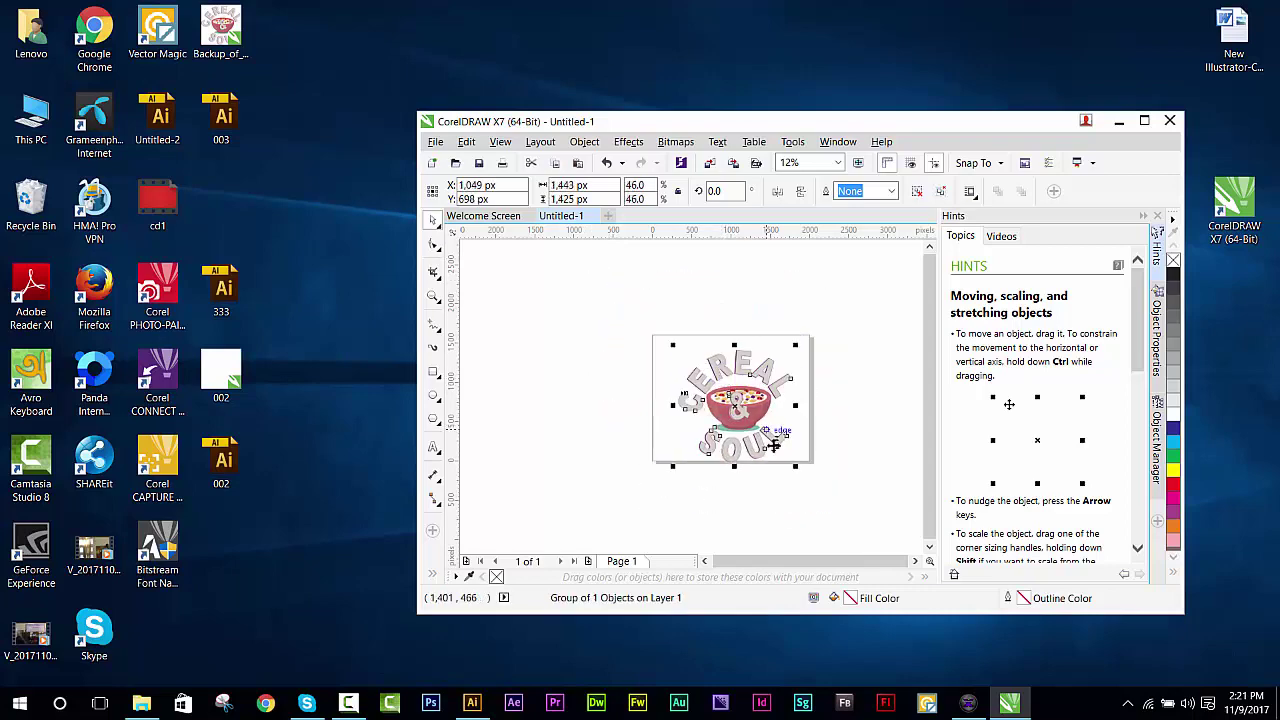
Maximize the CorelDRAW window, scale the logo to about 37%, and move it near the page centre.
left_click(1146, 122)
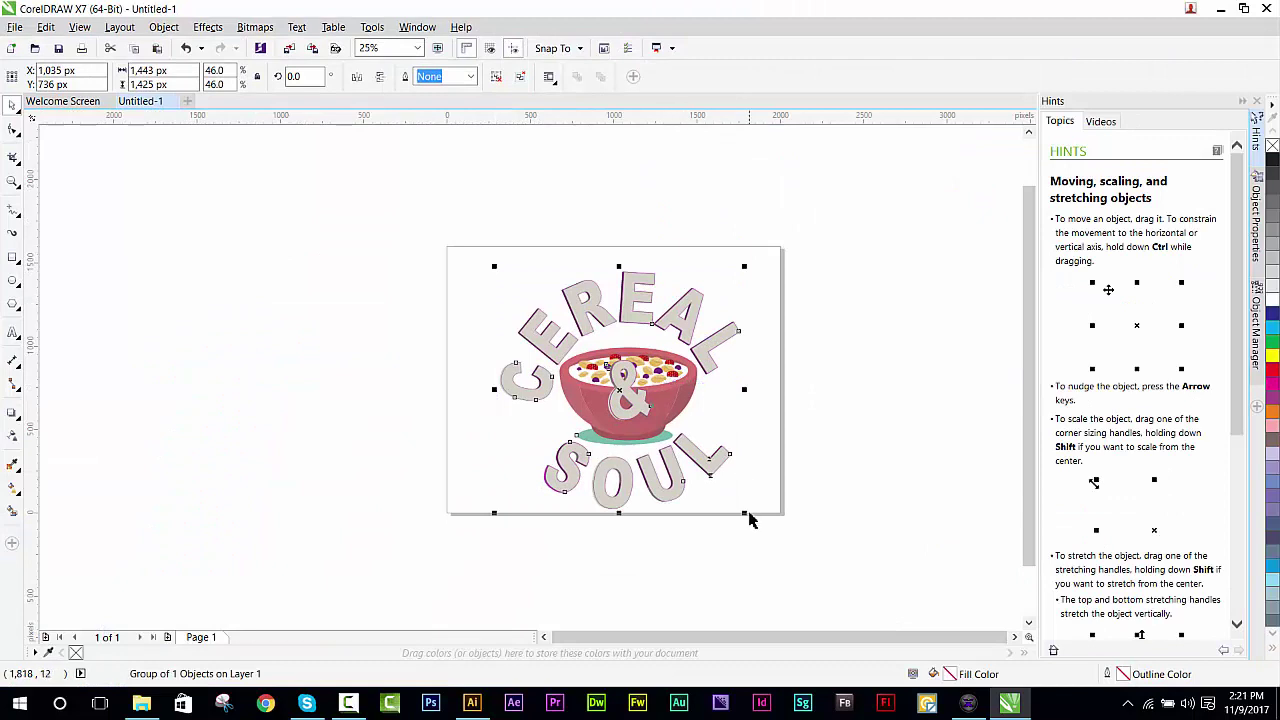
left_click_drag(744, 514, 694, 466)
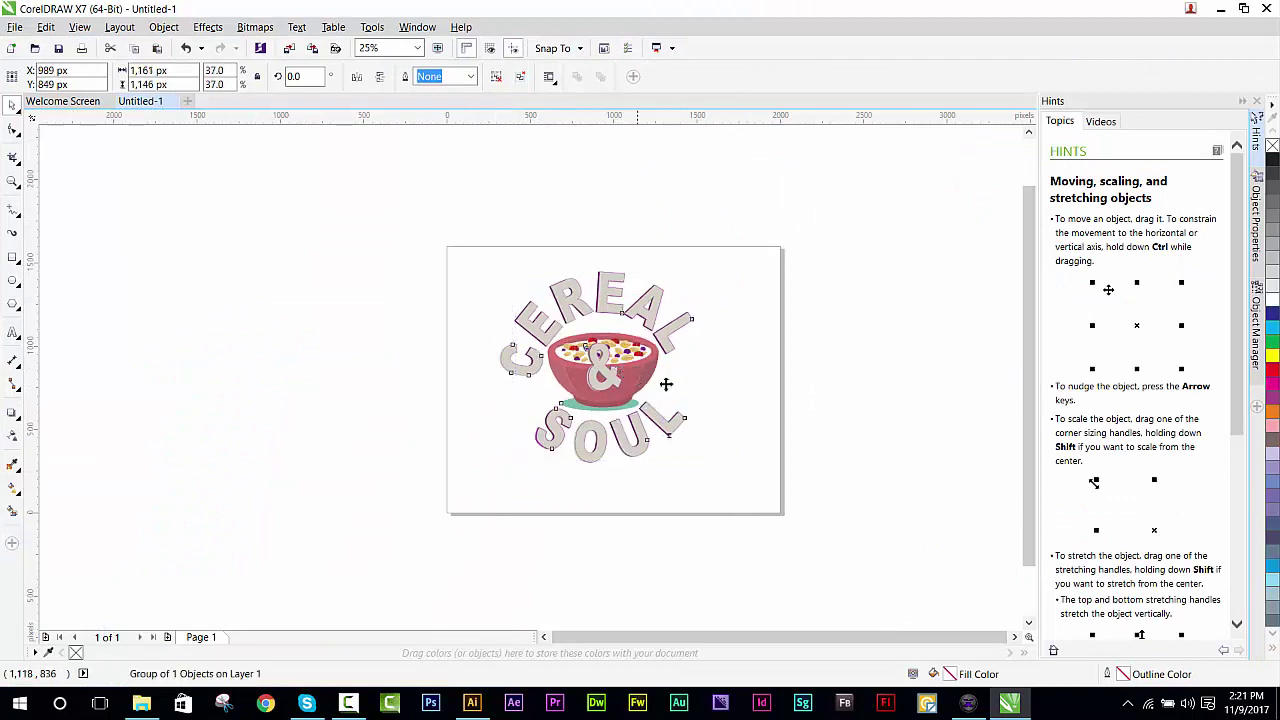
left_click_drag(666, 384, 683, 393)
left_click(769, 408)
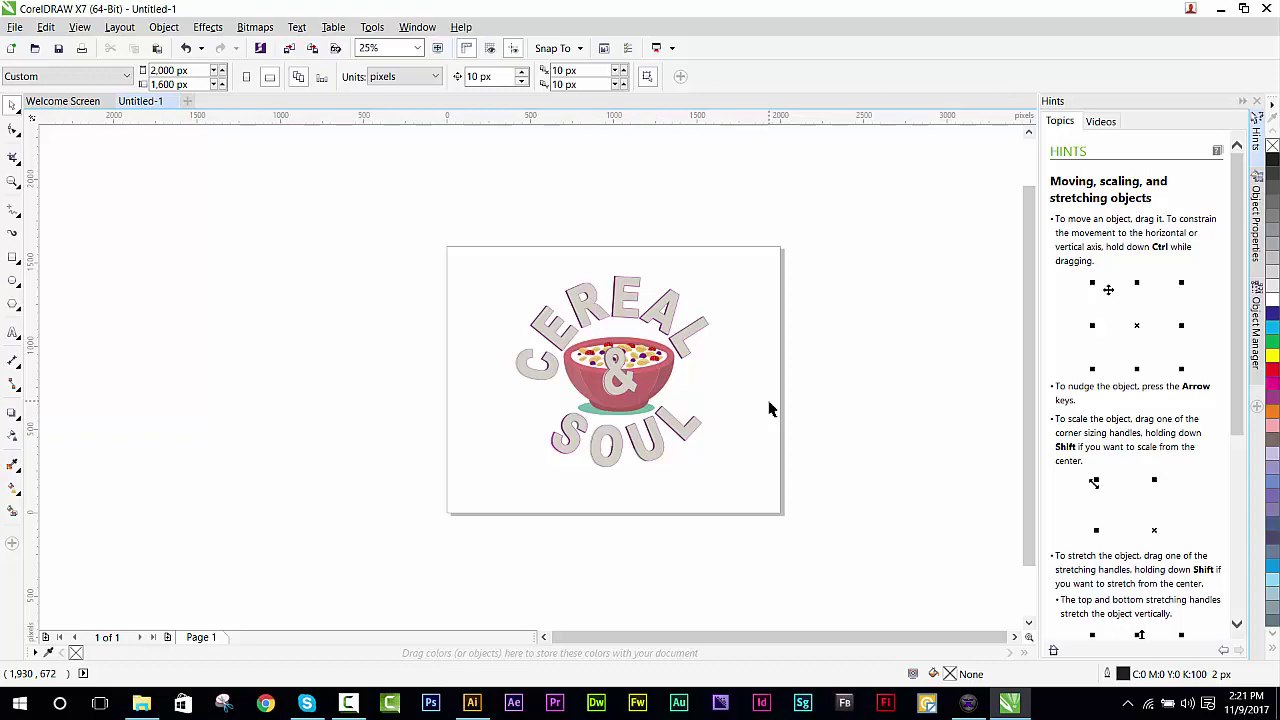
Shrink the logo further from its corners so it sits near the page centre with wider margins.
left_click(632, 364)
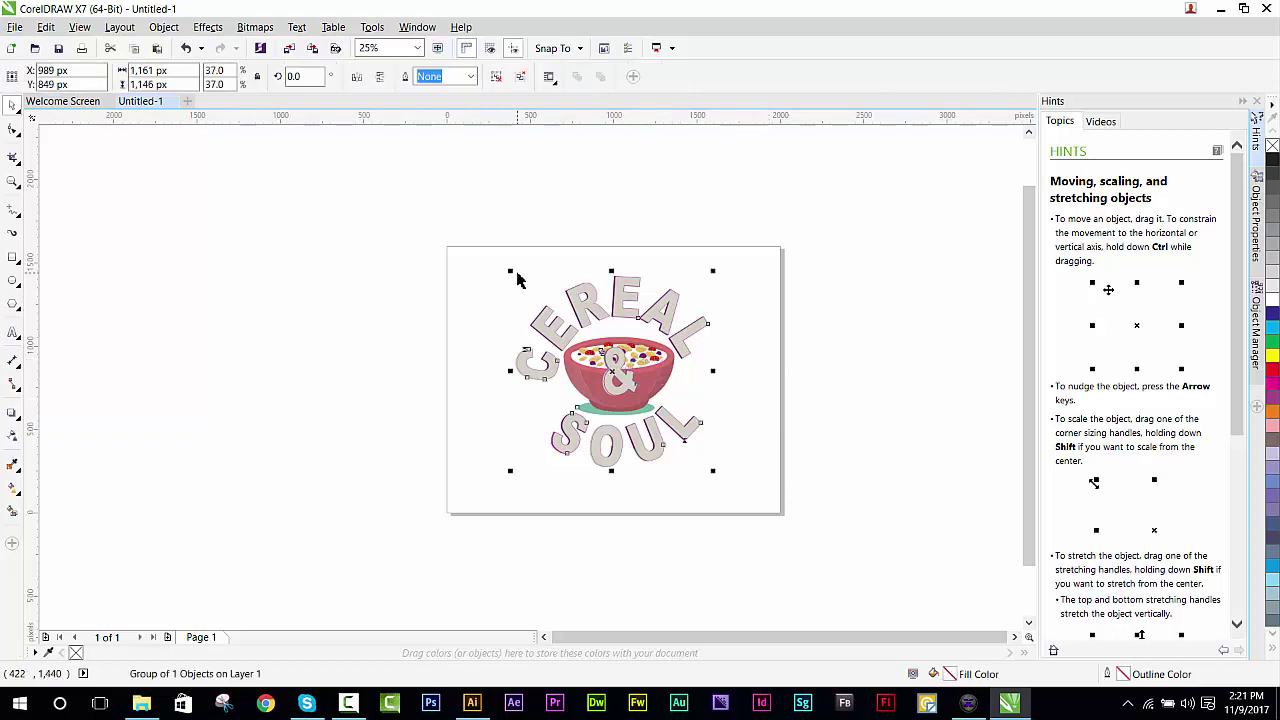
left_click_drag(494, 274, 526, 298)
mouse_move(713, 472)
left_mouse_down()
mouse_move(686, 447)
mouse_move(700, 472)
left_mouse_up()
left_click(737, 434)
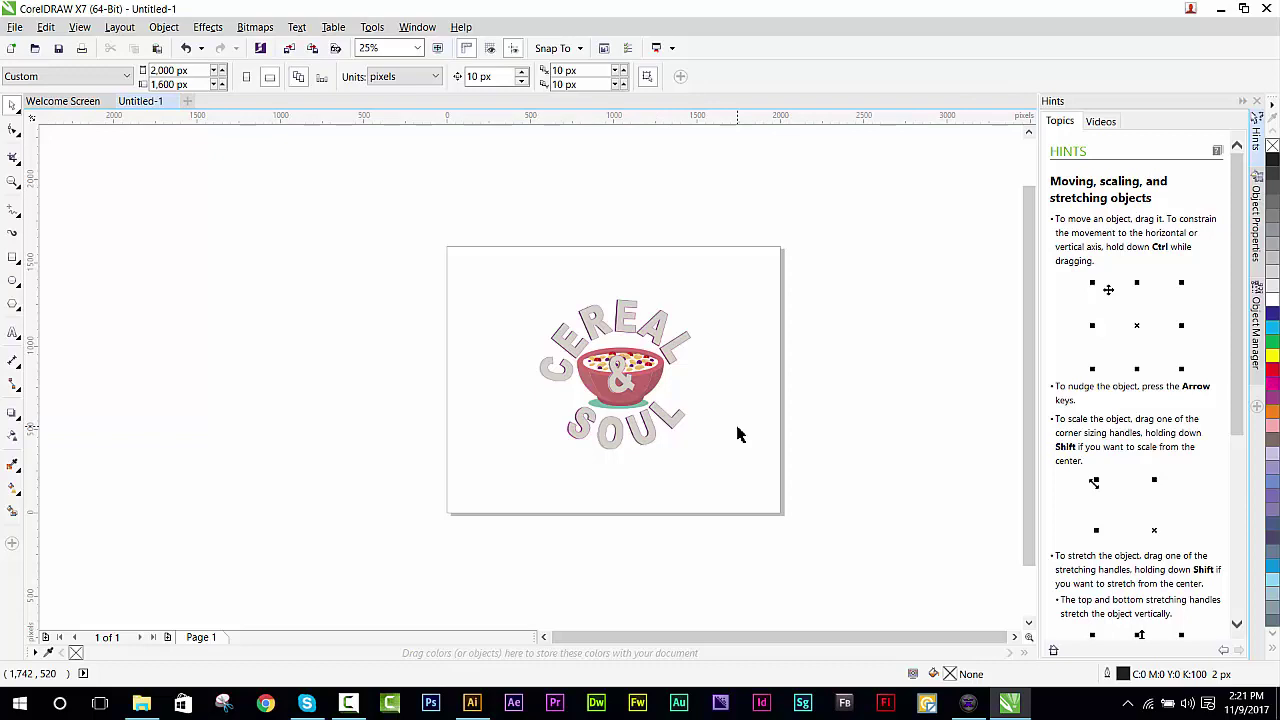
Save the drawing to the Desktop as 778 in CDR format, keeping Version 17.0.
left_click(14, 27)
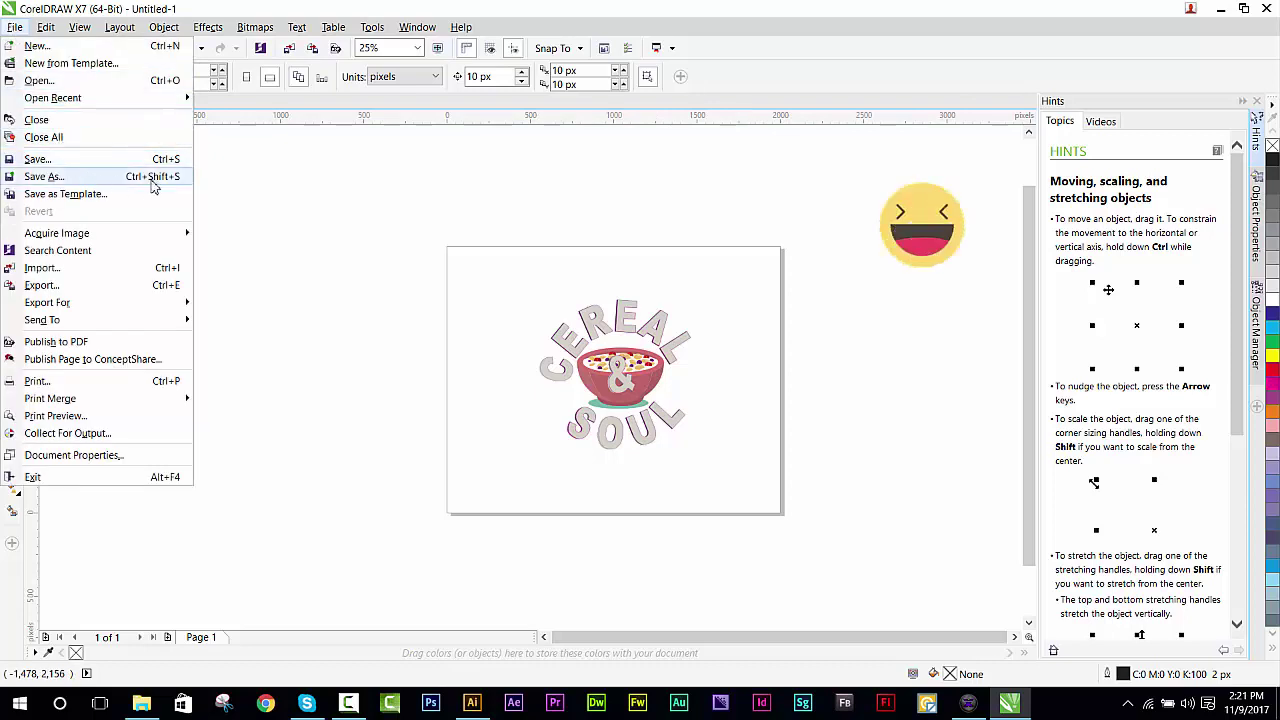
left_click(100, 181)
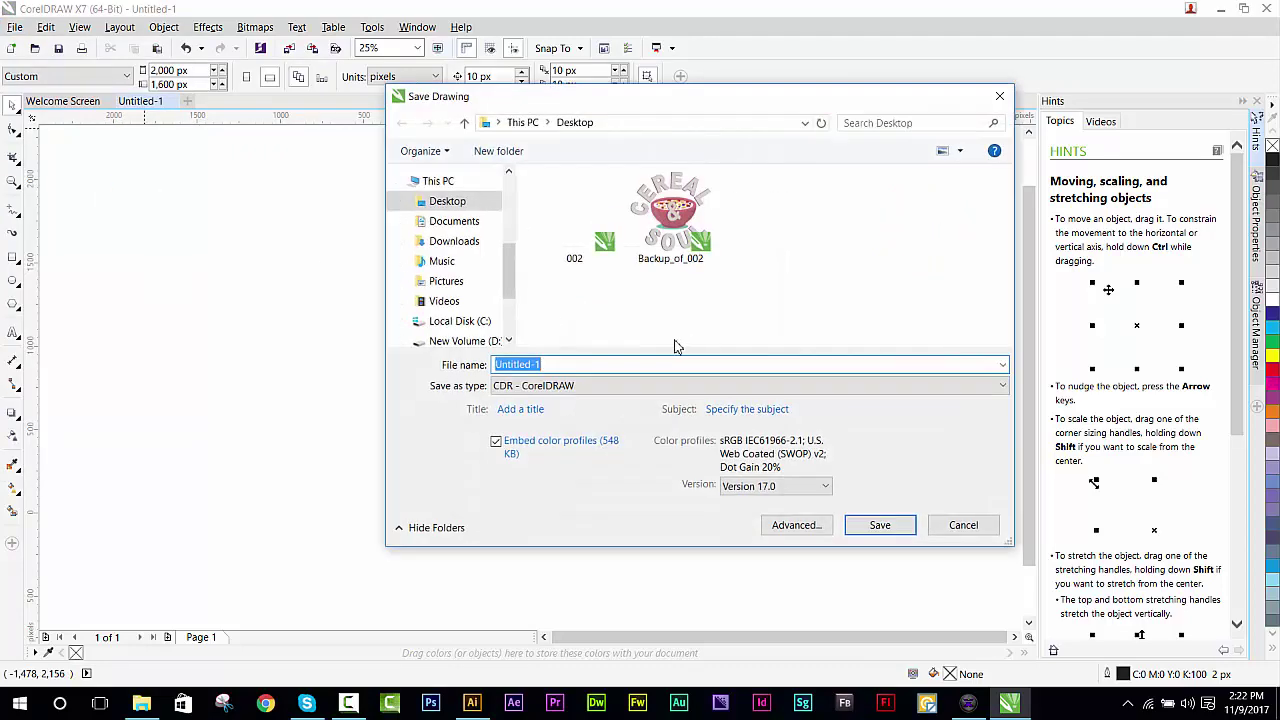
left_click(450, 204)
left_click(580, 364)
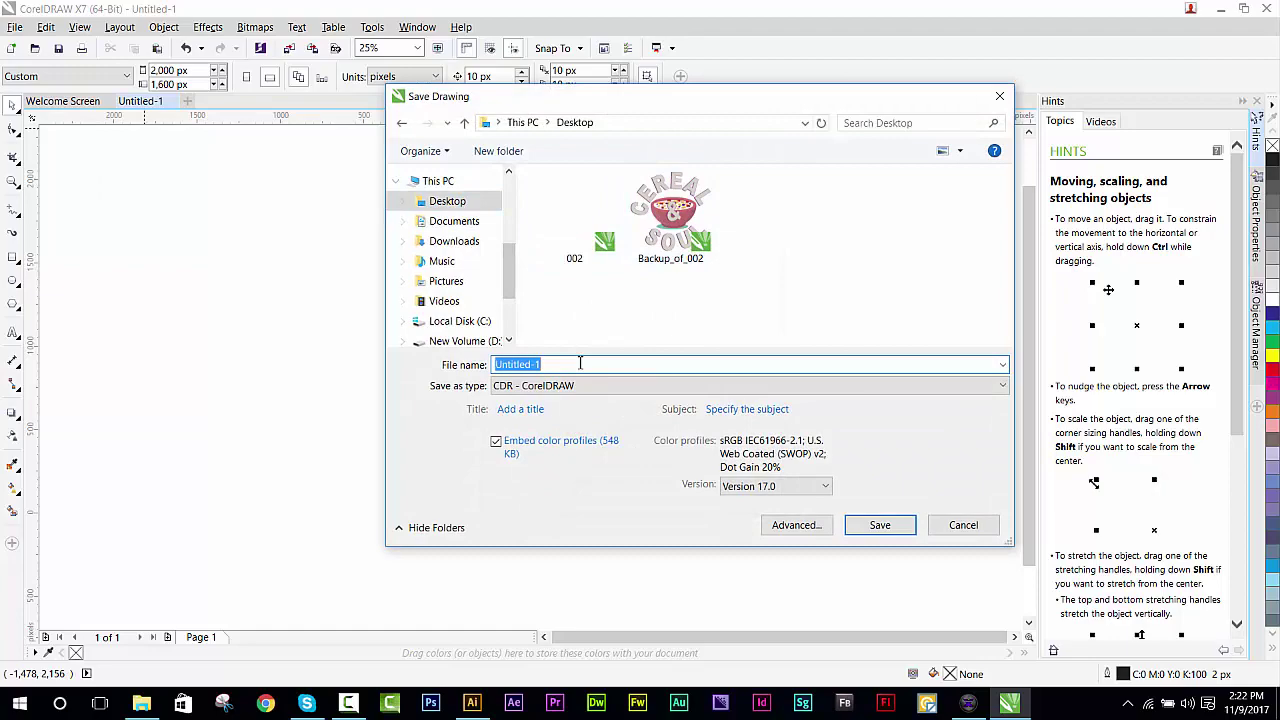
type("778")
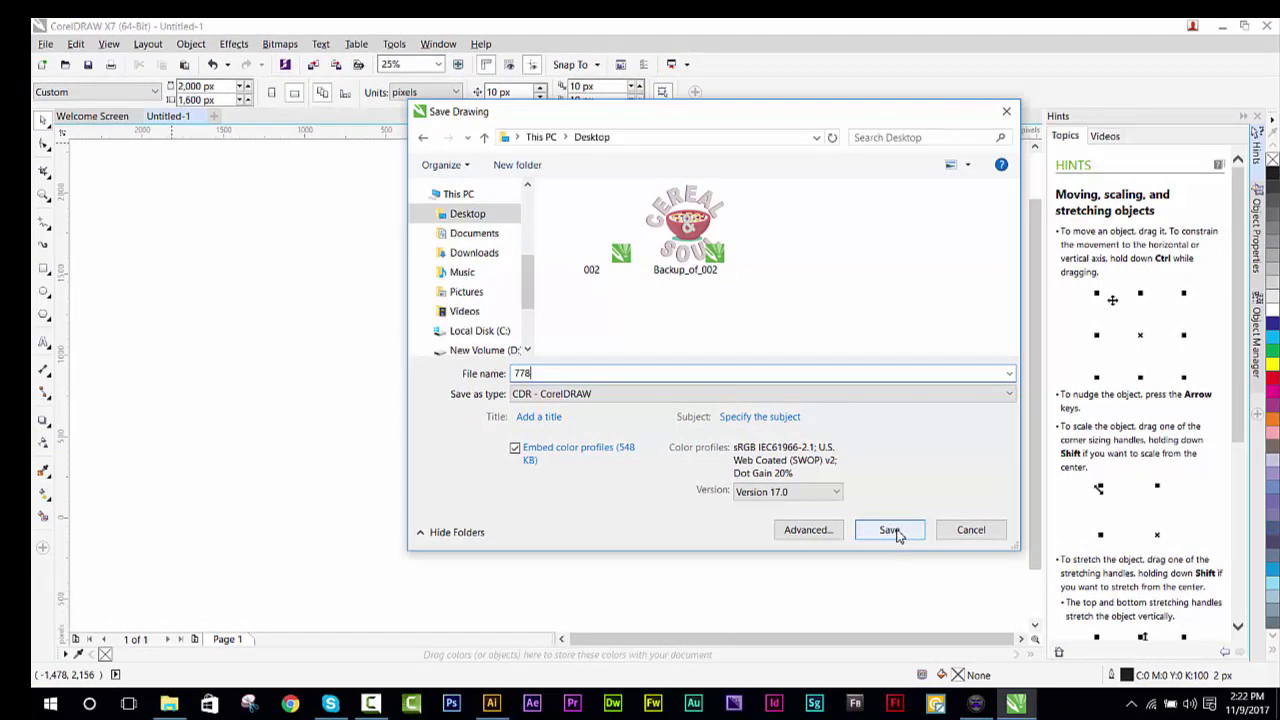
left_click(806, 492)
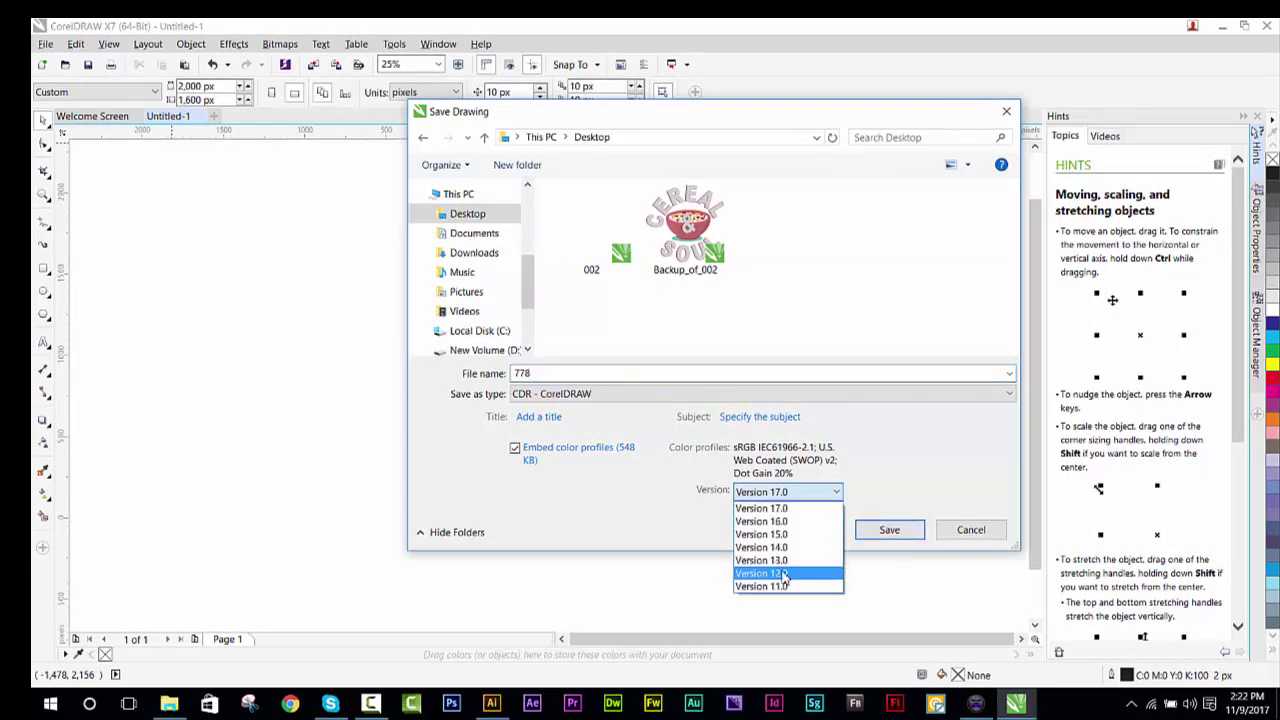
left_click(876, 472)
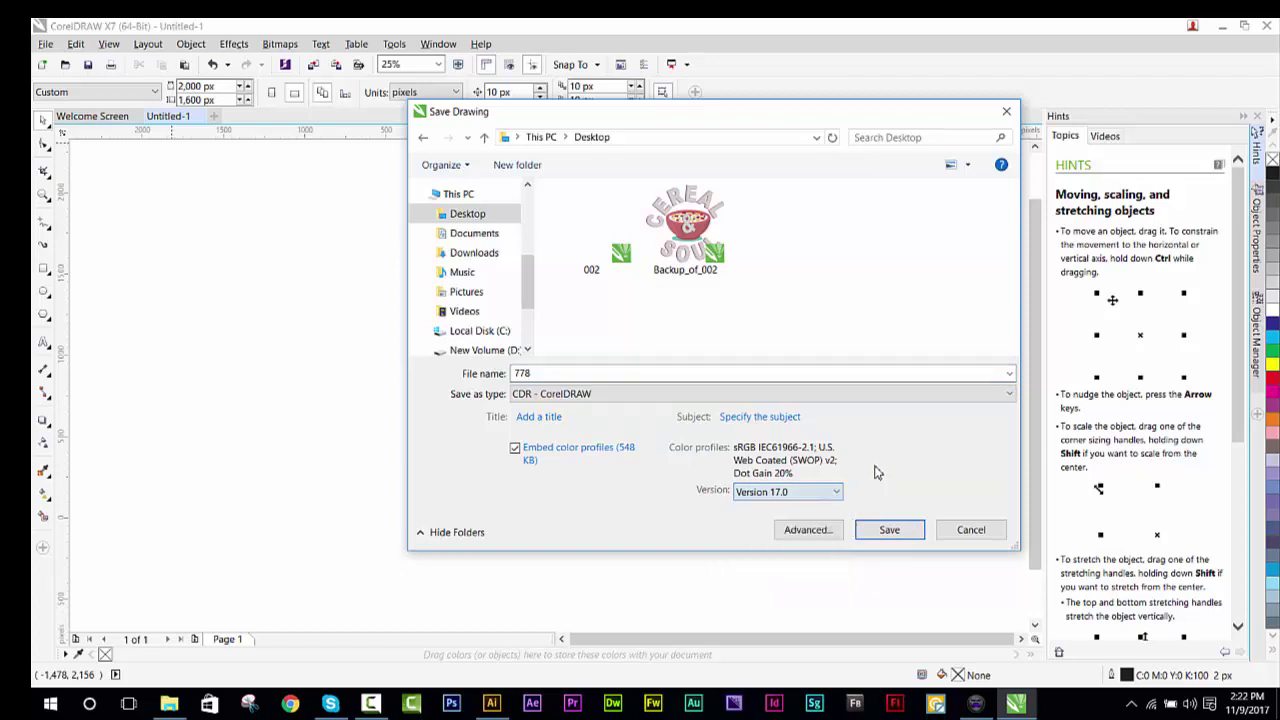
left_click(886, 532)
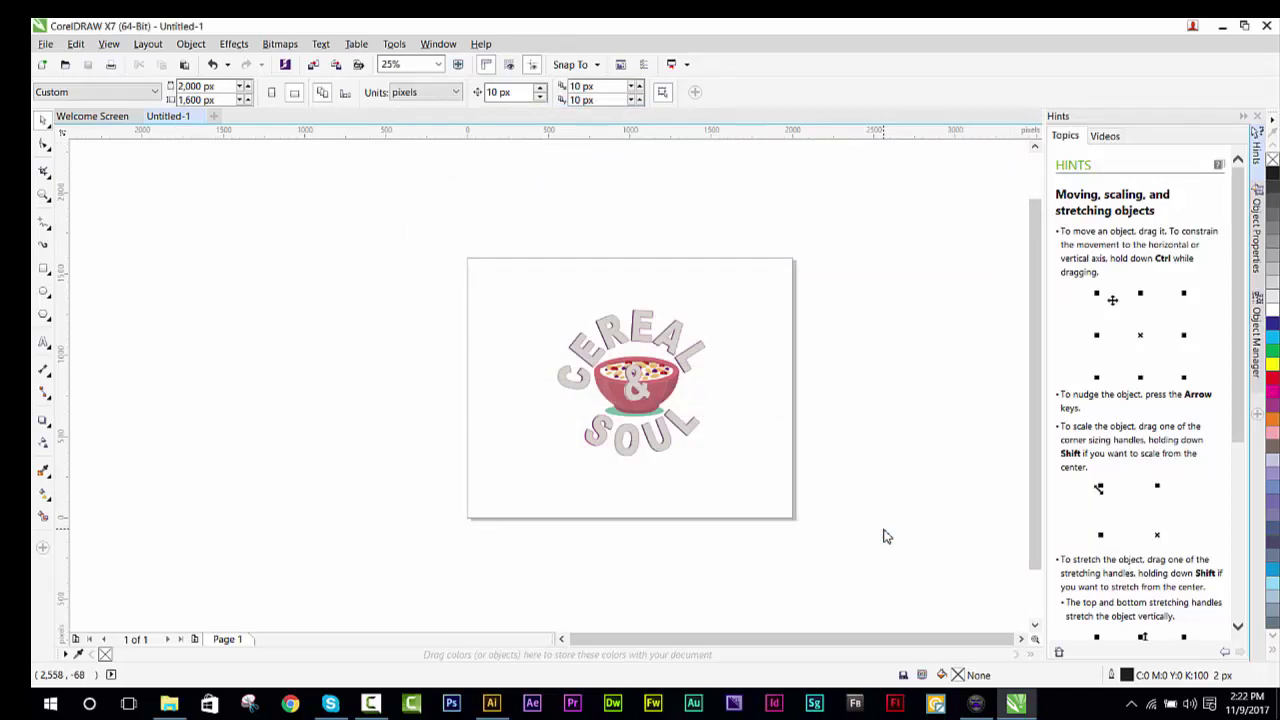
Close the saved 778 drawing and the Welcome Screen without creating another document.
left_click(203, 116)
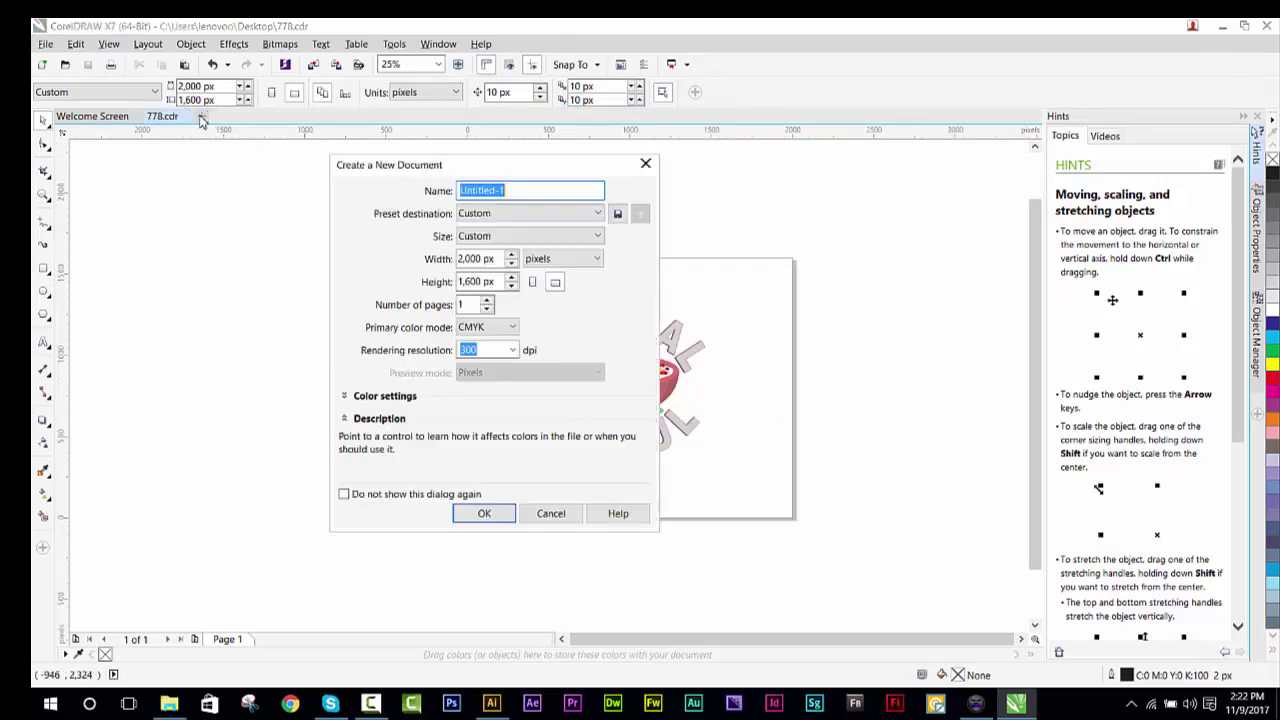
left_click(645, 164)
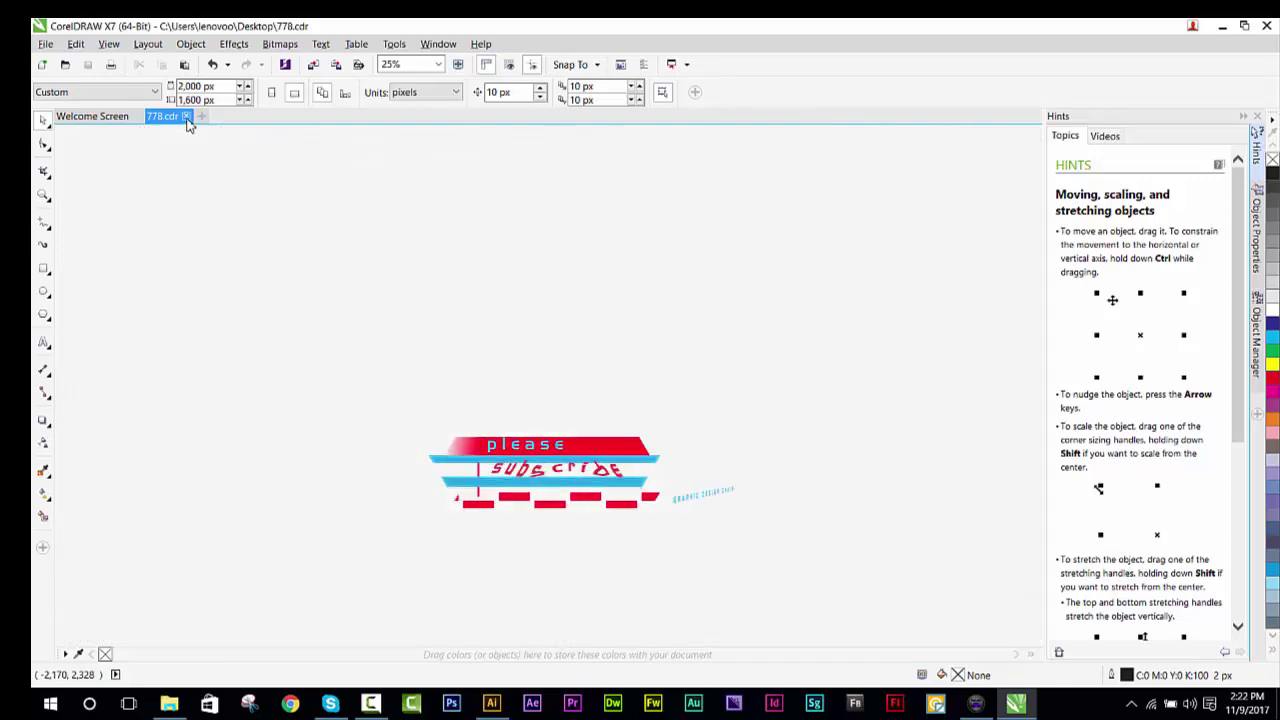
left_click(188, 117)
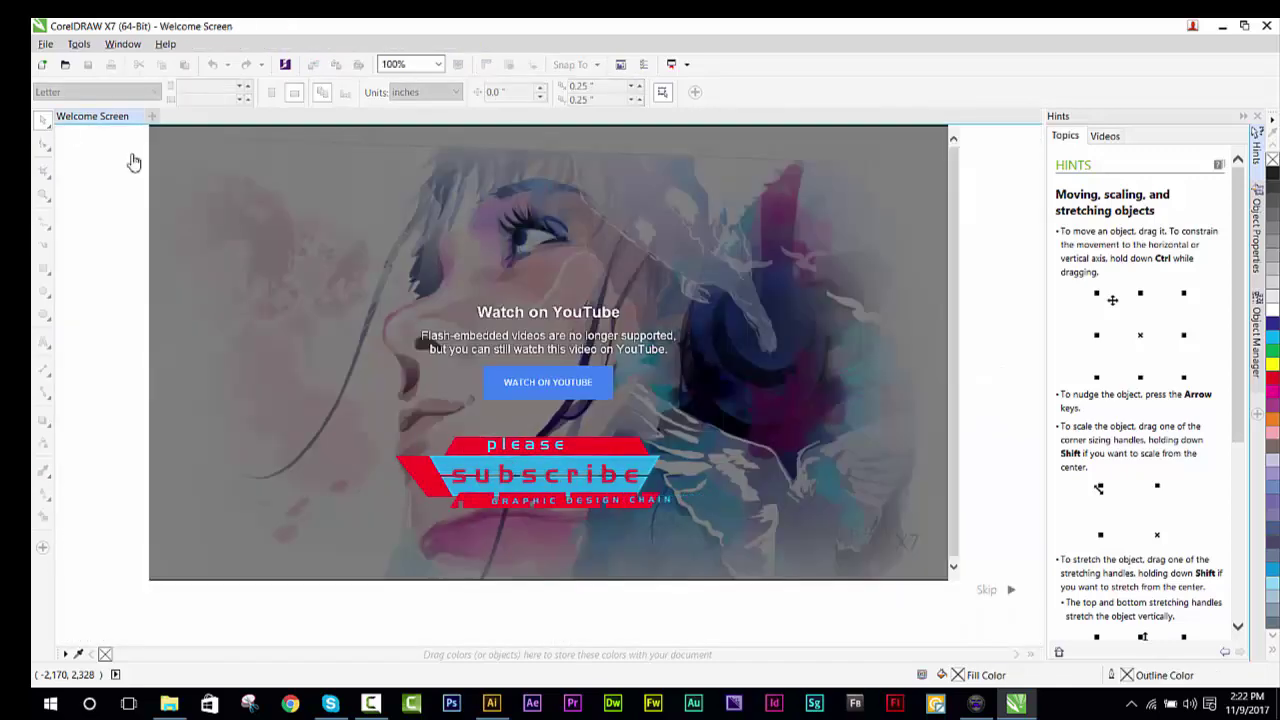
left_click(140, 117)
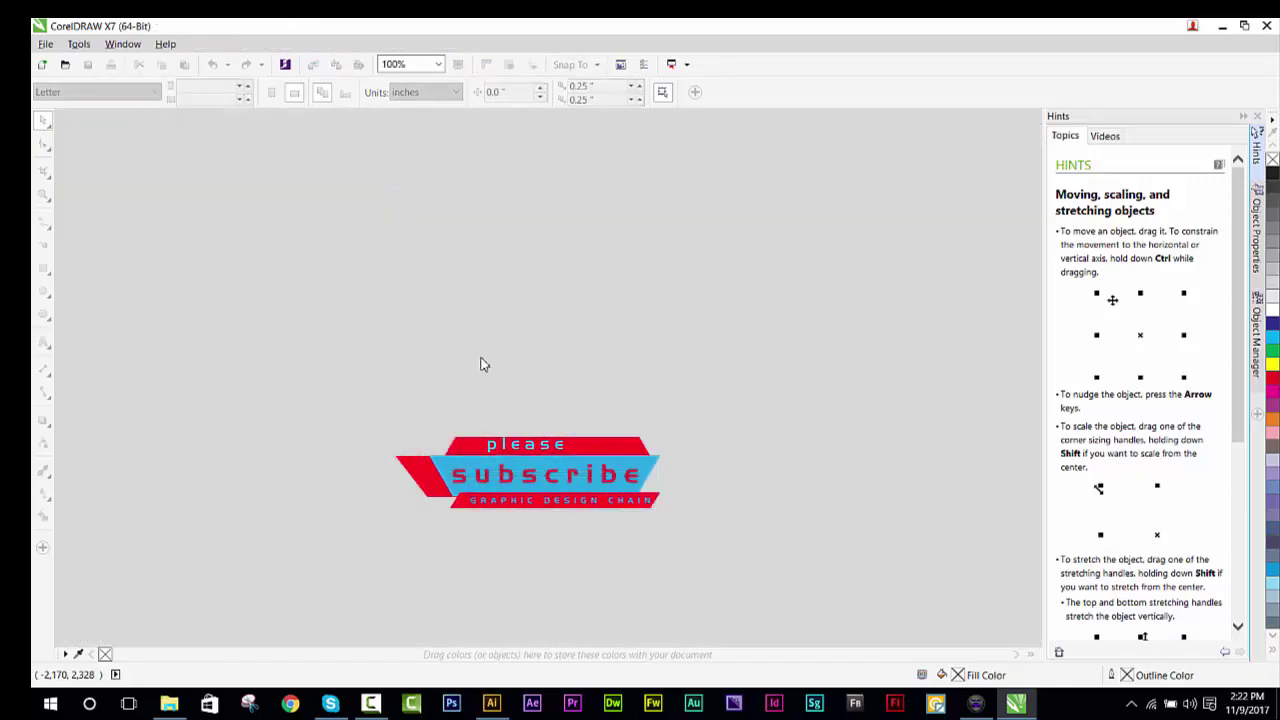
Open the 002 CorelDRAW file from the desktop and inspect its whole page.
left_click(1222, 27)
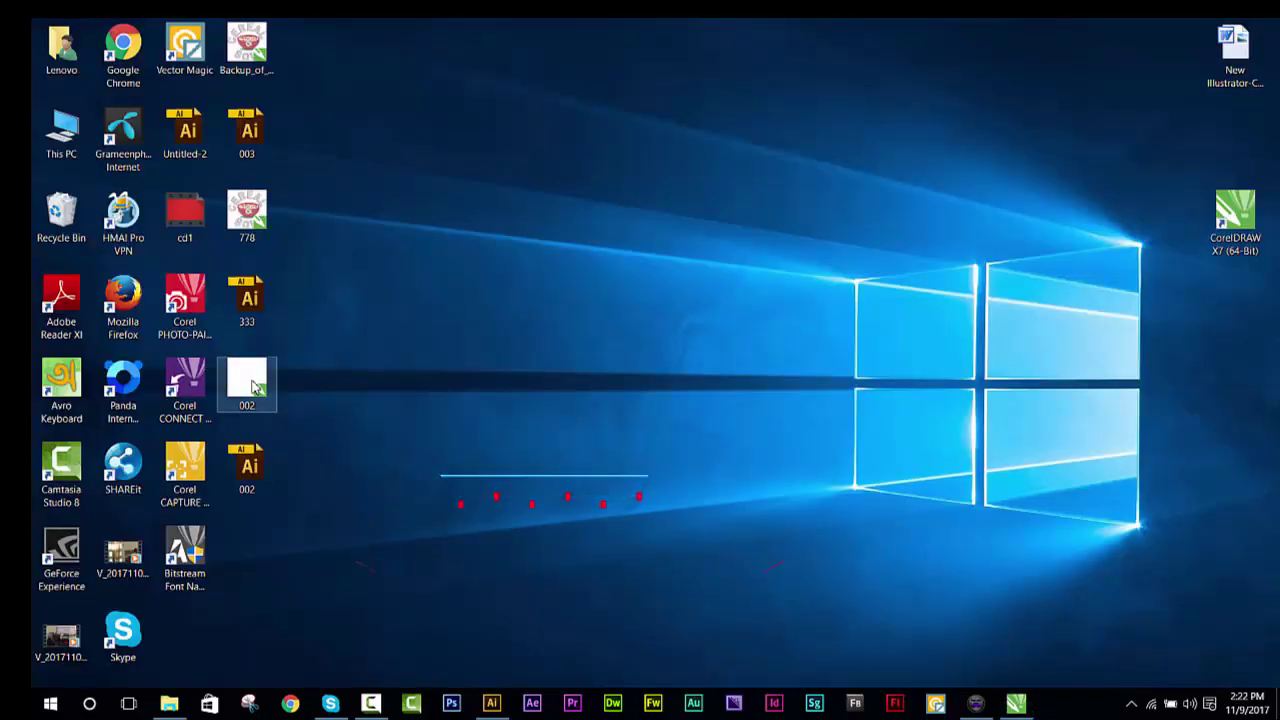
left_click(257, 390)
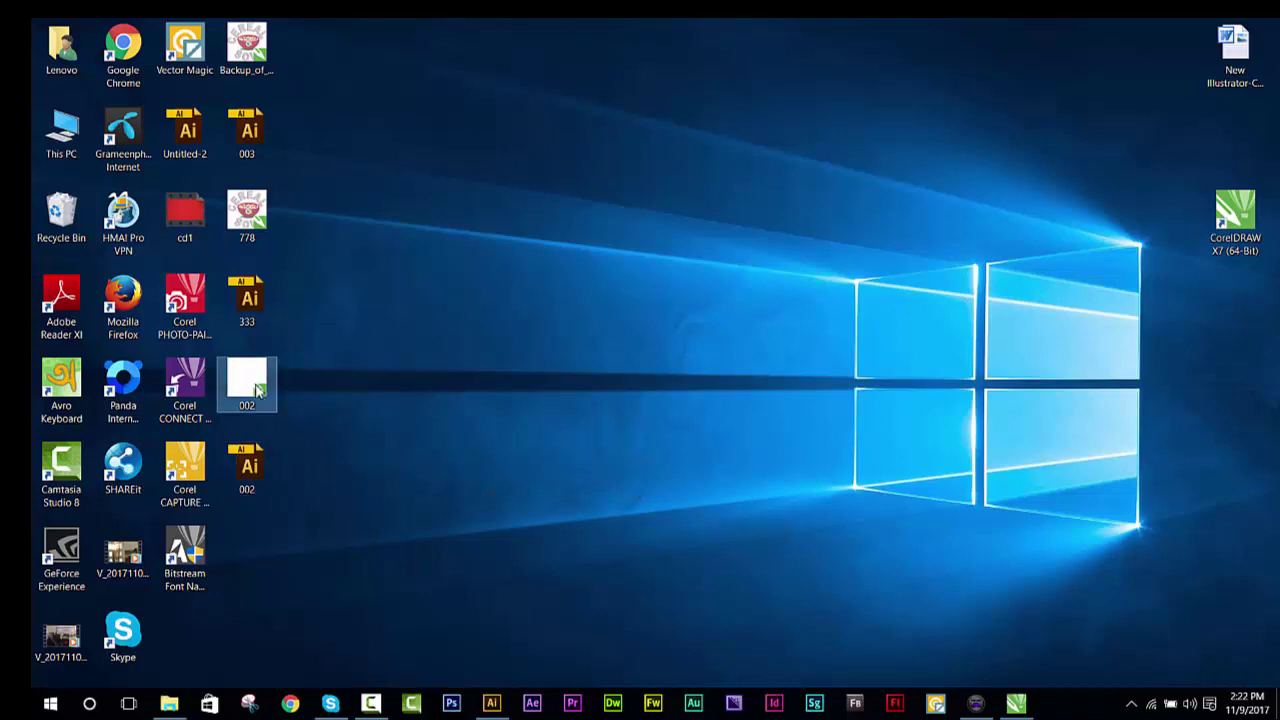
double_click(257, 385)
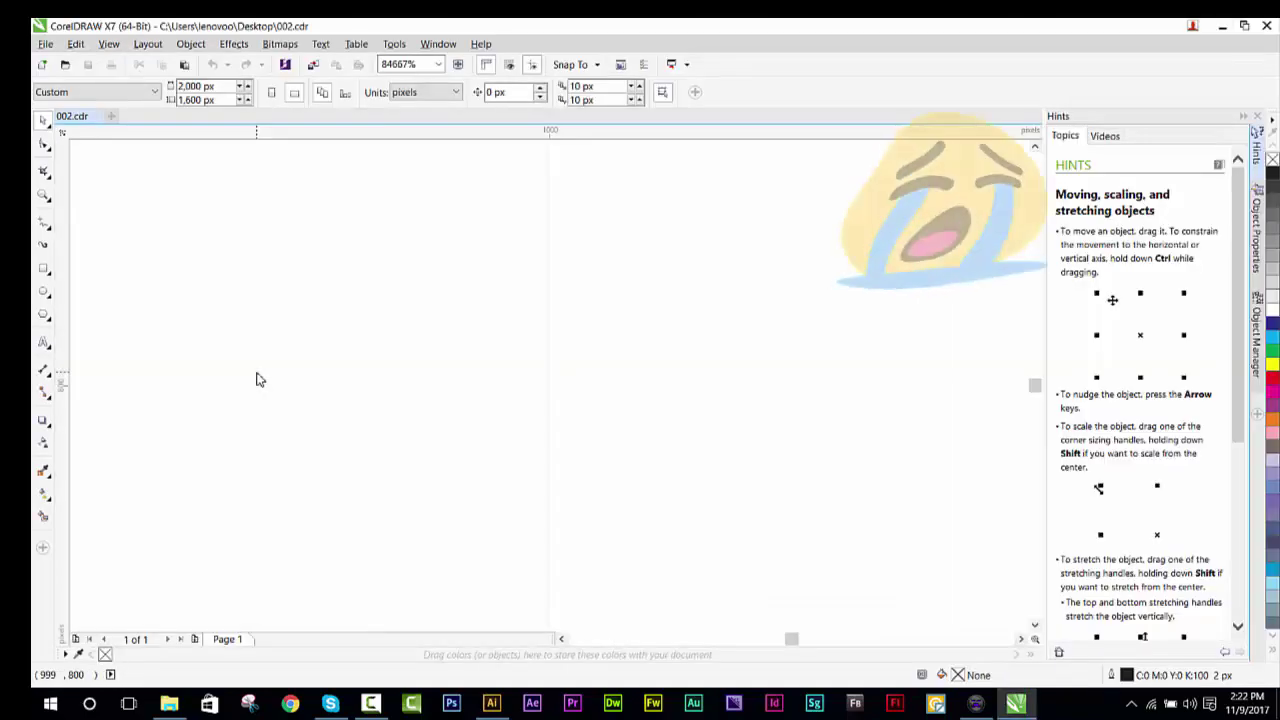
scroll(600, 405, "down", 10)
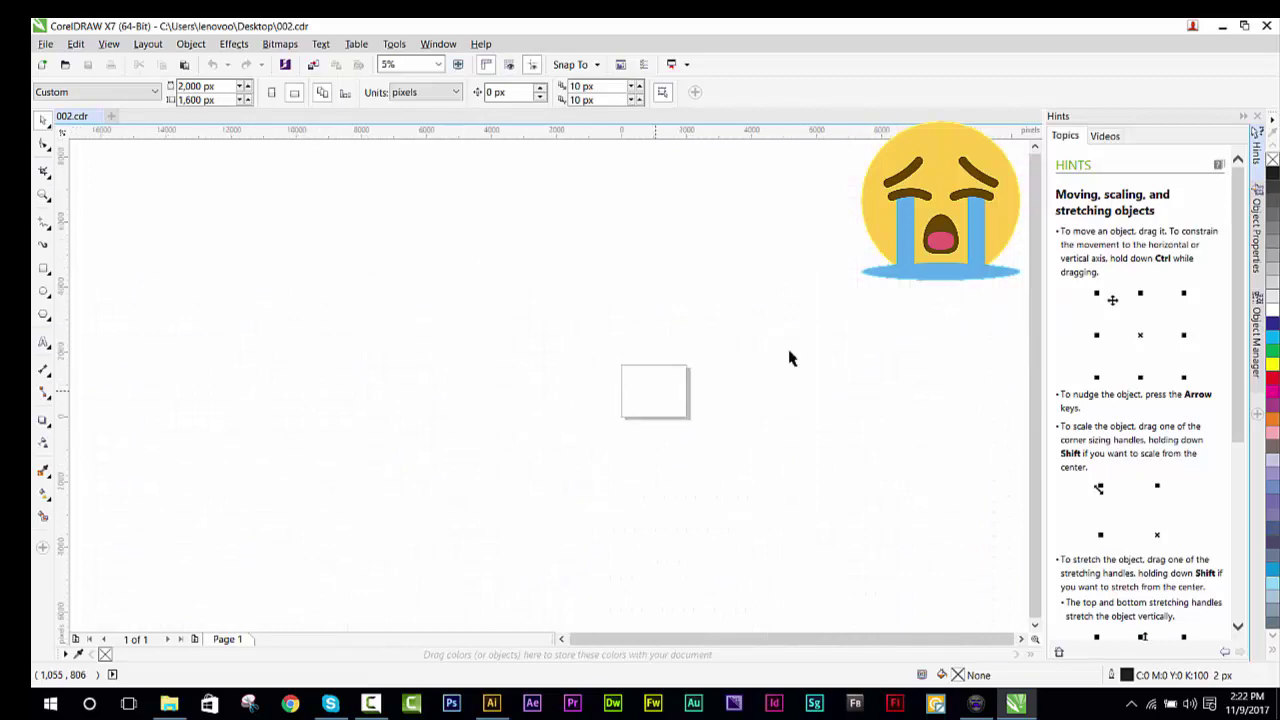
Reopen the 778 drawing from the desktop and check the complete logo as a selectable object.
left_click(1222, 25)
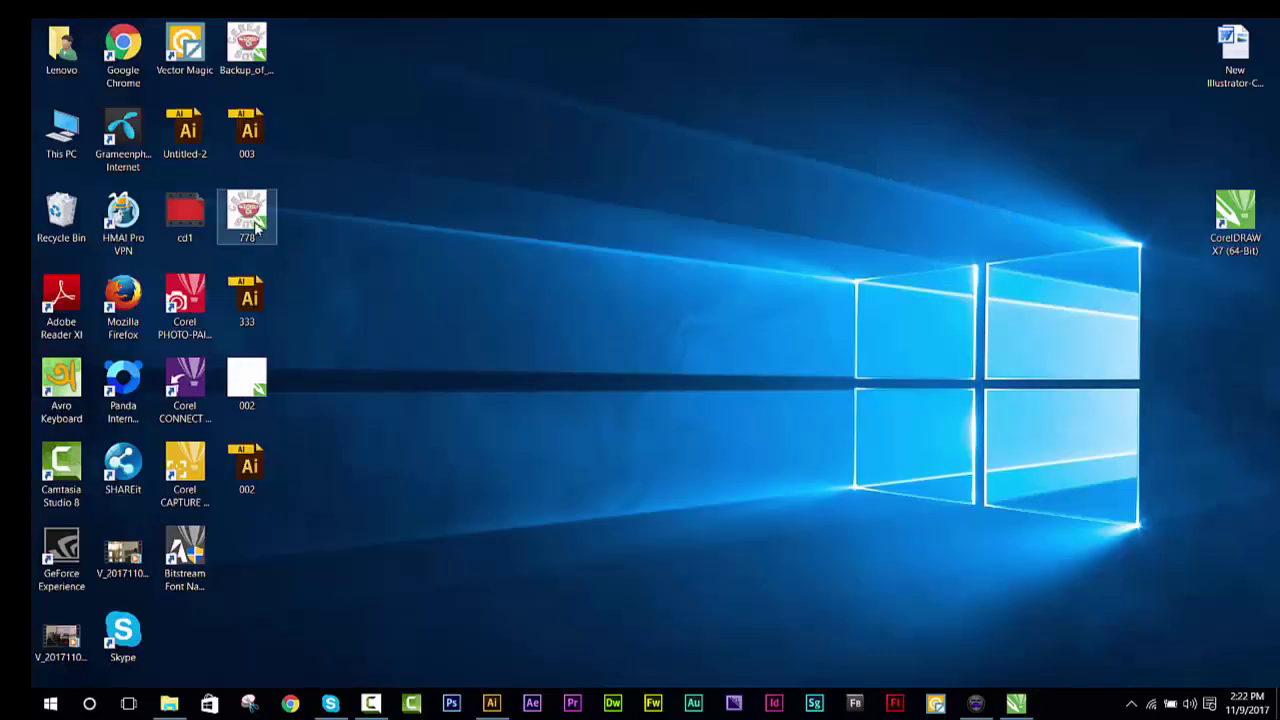
key("alt+Tab")
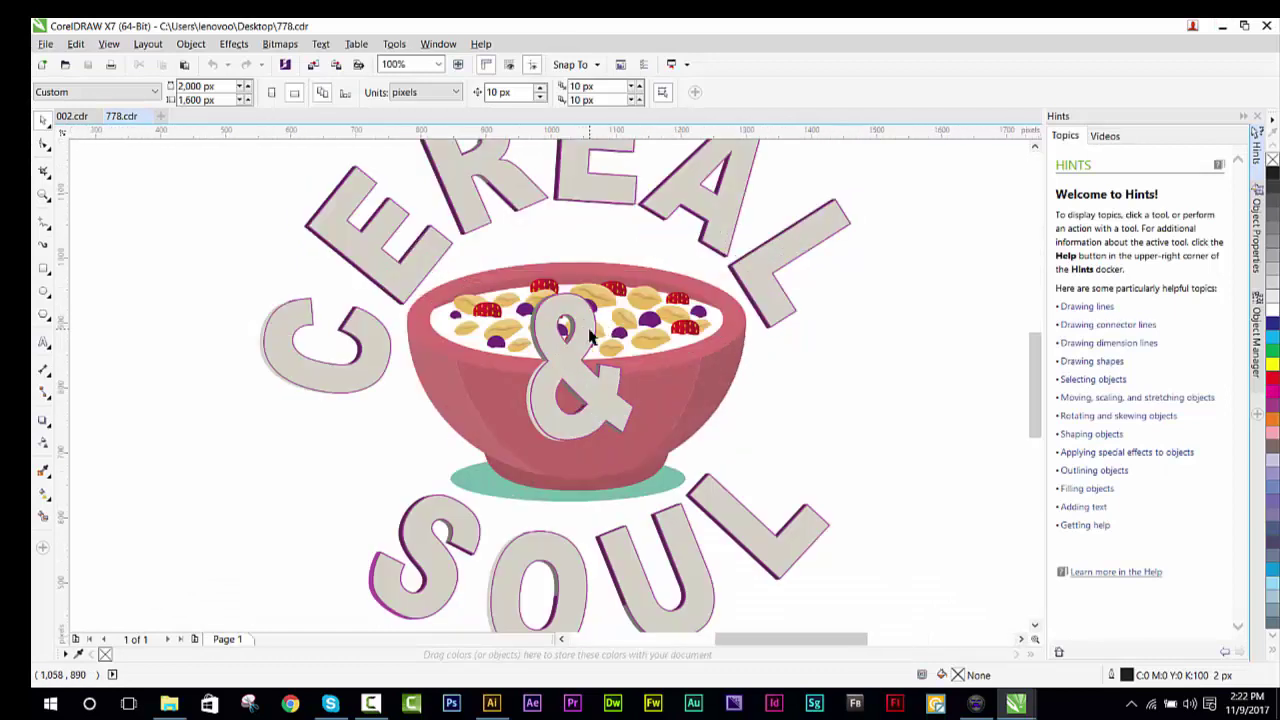
left_click(590, 338)
scroll(590, 338, "down", 2)
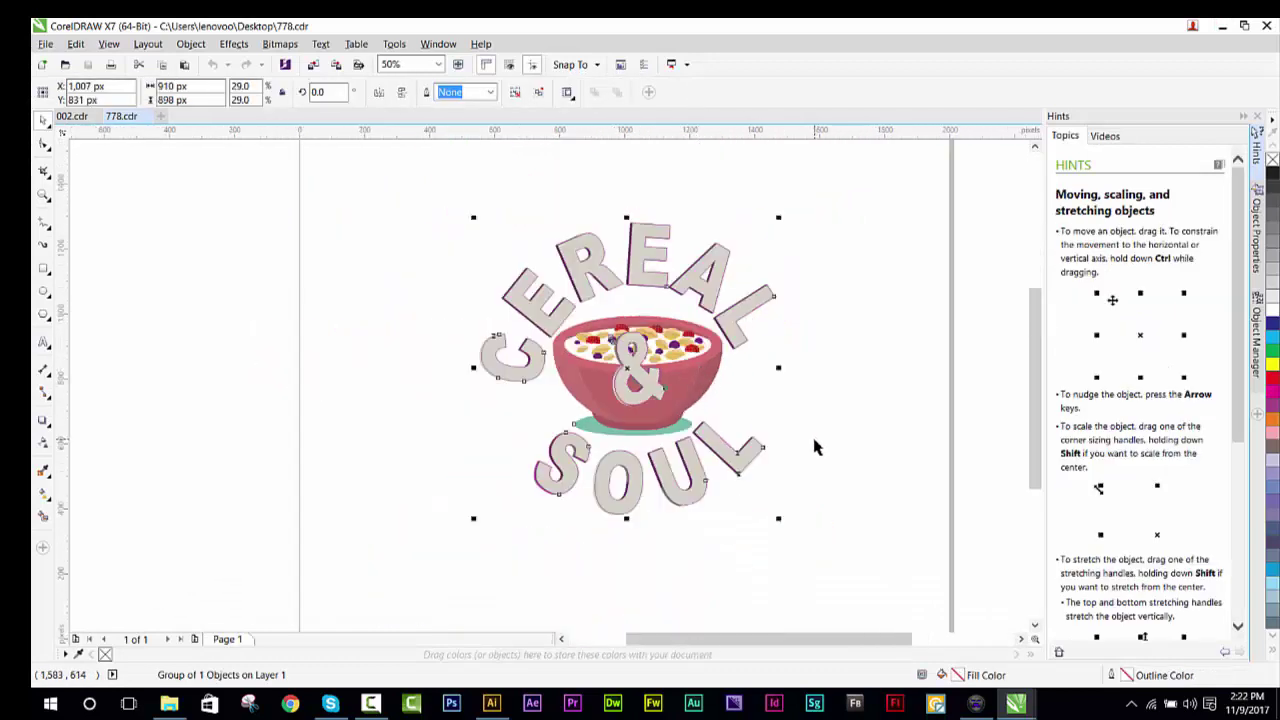
key("Escape")
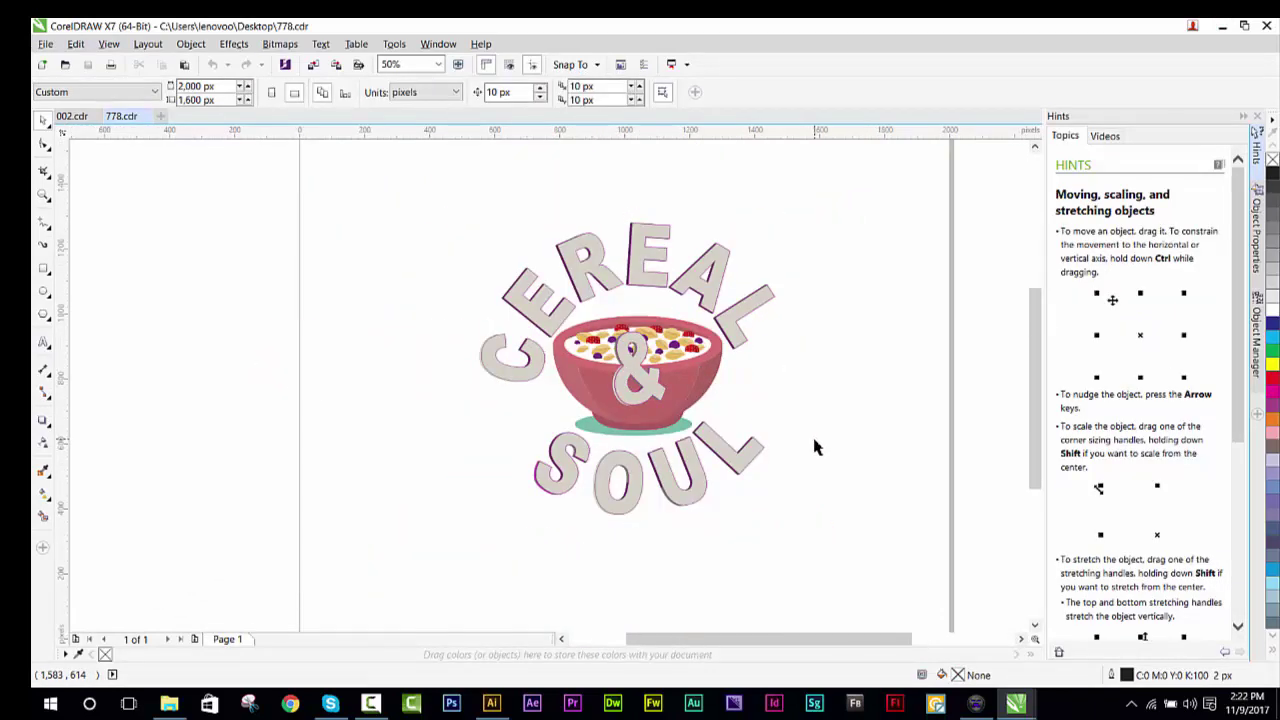